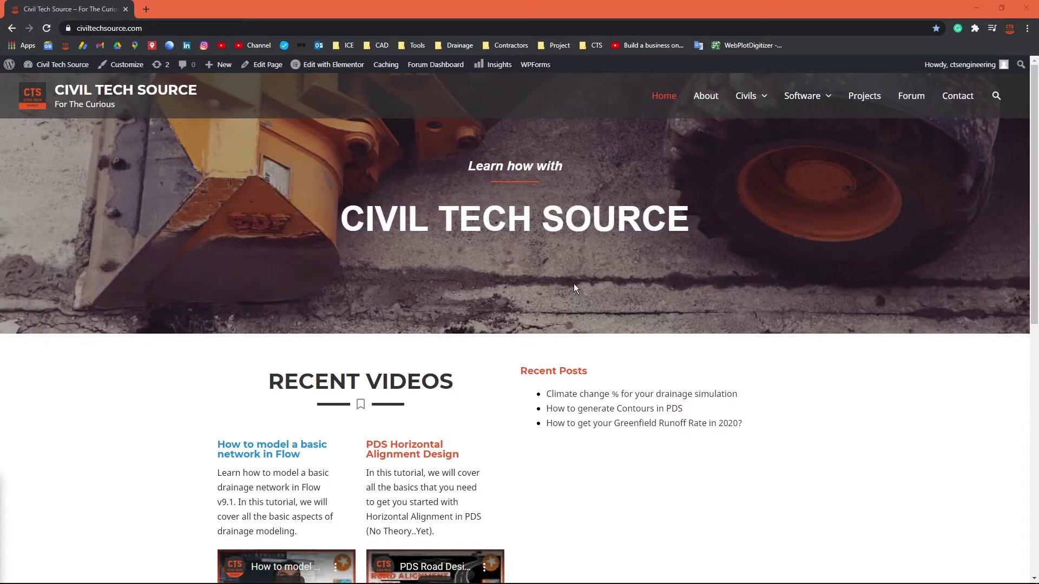
- Go to the Civil Tech Source Forum page and scroll through its categories
{"action": "left_click", "coordinate": [912, 96]}
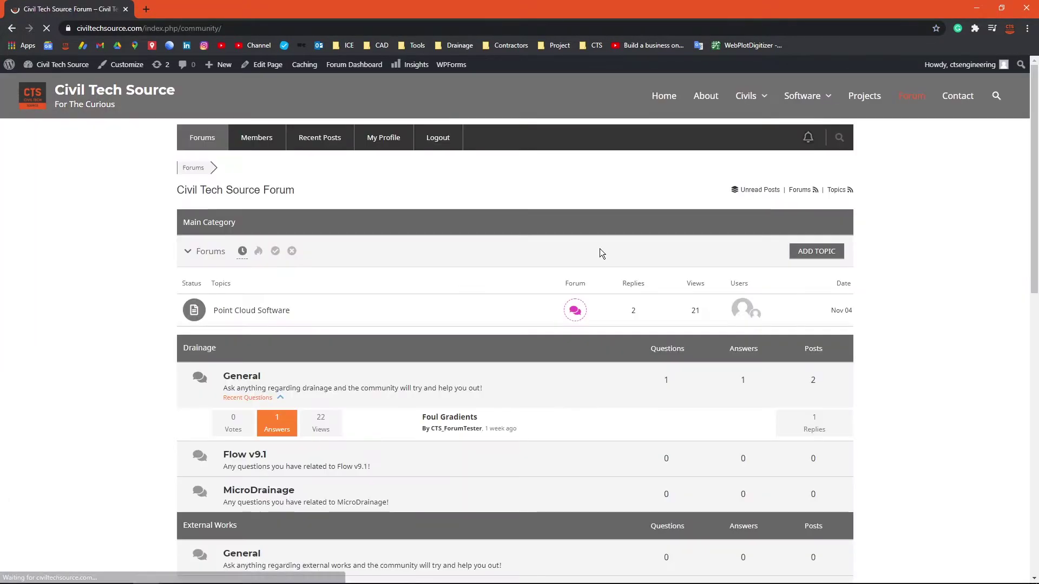
{"action": "scroll", "coordinate": [599, 251], "scroll_direction": "down", "scroll_amount": 4}
{"action": "scroll", "coordinate": [600, 247], "scroll_direction": "up", "scroll_amount": 3}
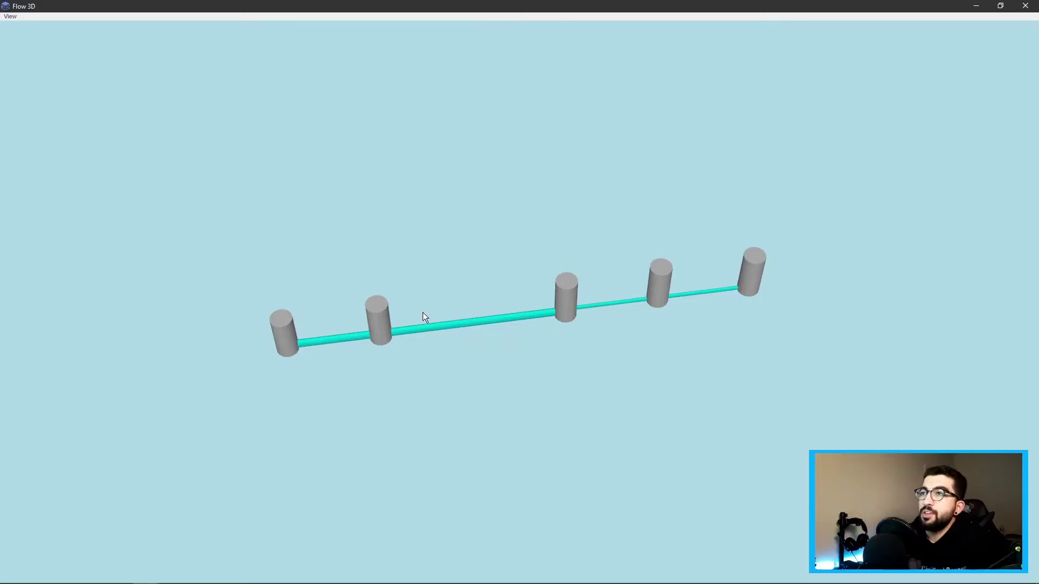
- Orbit the 3D network model to look along the pipes and view it from another side
{"action": "left_click_drag", "start_coordinate": [423, 315], "coordinate": [333, 323]}
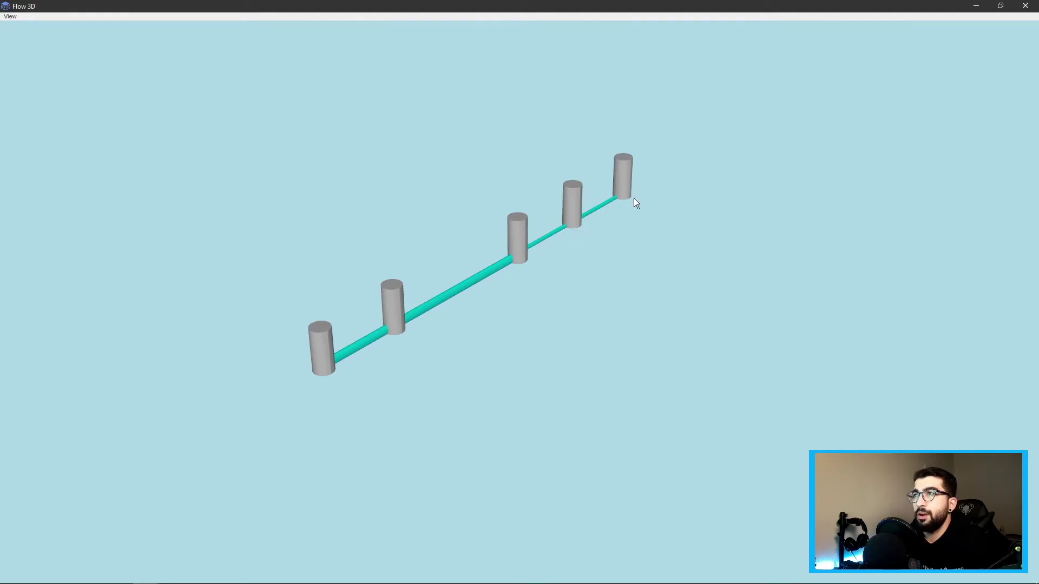
{"action": "left_click_drag", "start_coordinate": [413, 271], "coordinate": [397, 256]}
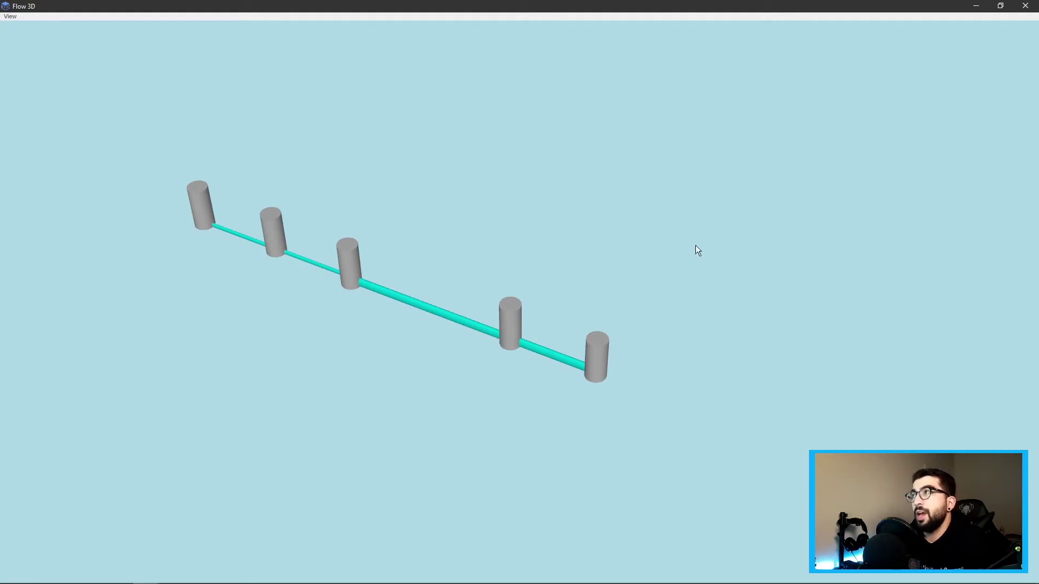
- Leave the 3D view and step through nodes S1, S2, Swale-Entrance, Swale-Exit and Outfall in the Nodes table
{"action": "left_click", "coordinate": [1025, 5]}
{"action": "left_click", "coordinate": [28, 102]}
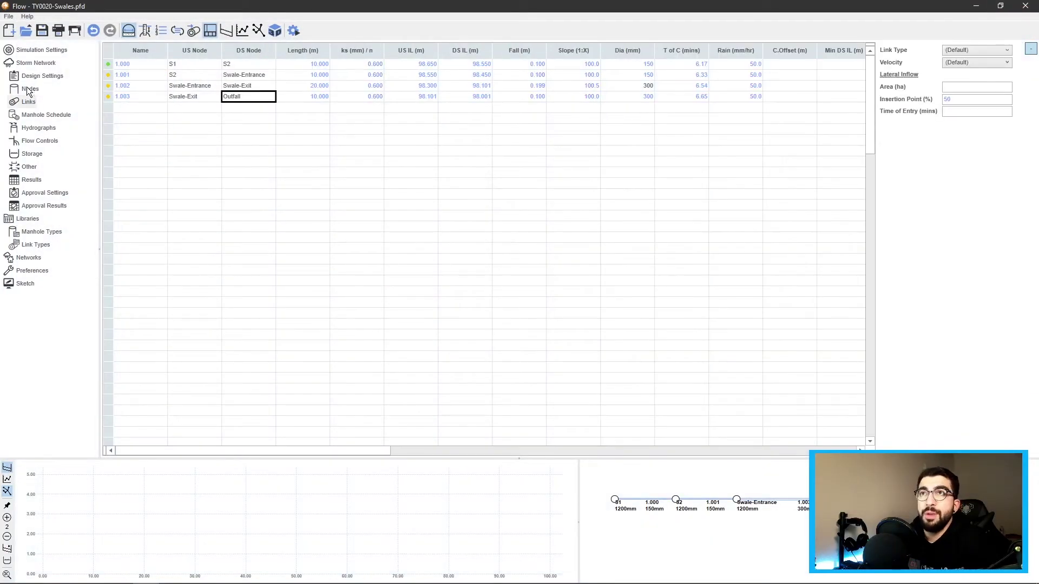
{"action": "left_click", "coordinate": [28, 88]}
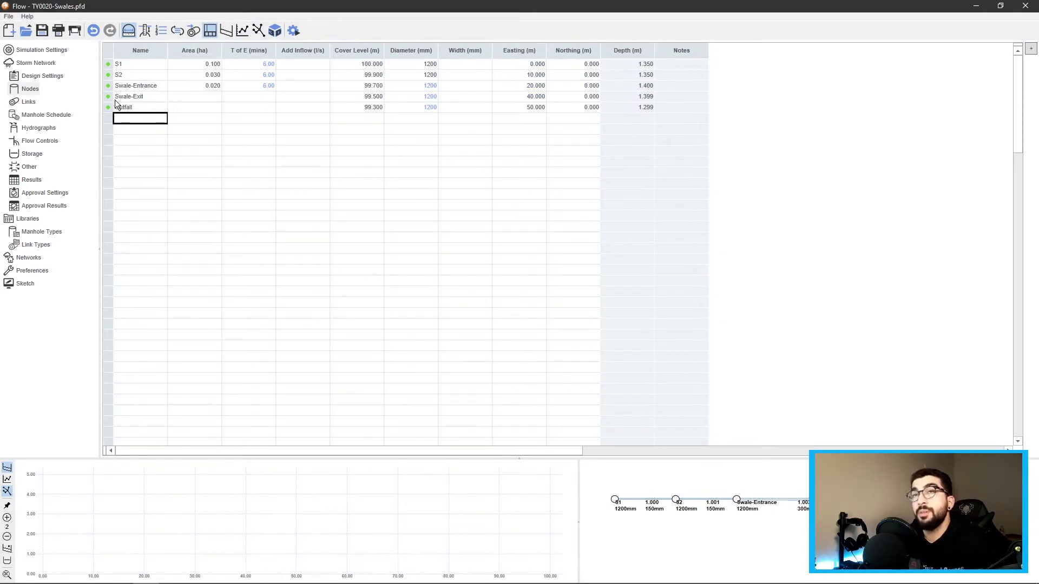
{"action": "left_click", "coordinate": [128, 64]}
{"action": "left_click", "coordinate": [131, 76]}
{"action": "left_click", "coordinate": [148, 87]}
{"action": "left_click", "coordinate": [147, 98]}
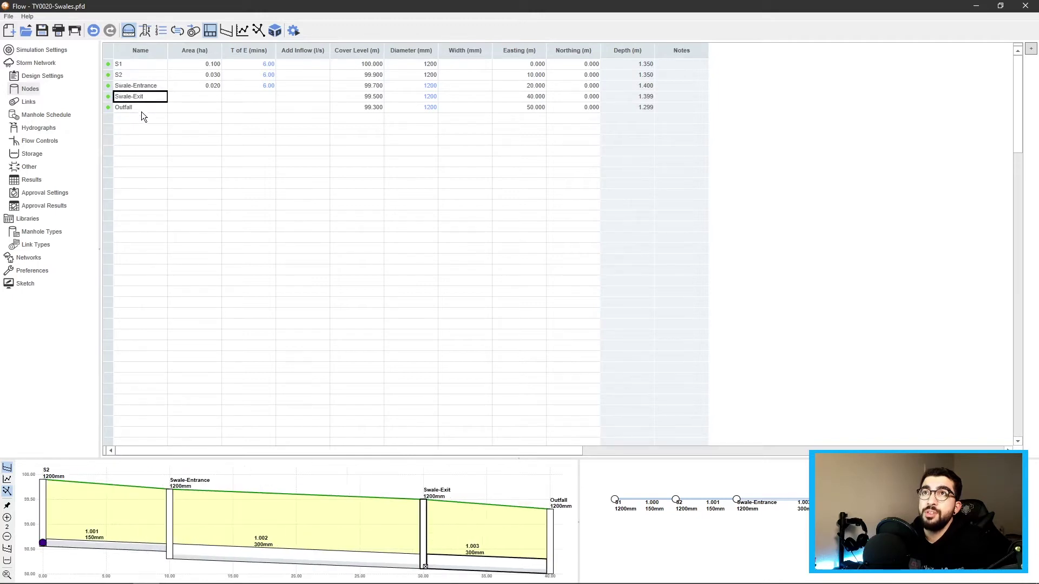
{"action": "left_click", "coordinate": [140, 109]}
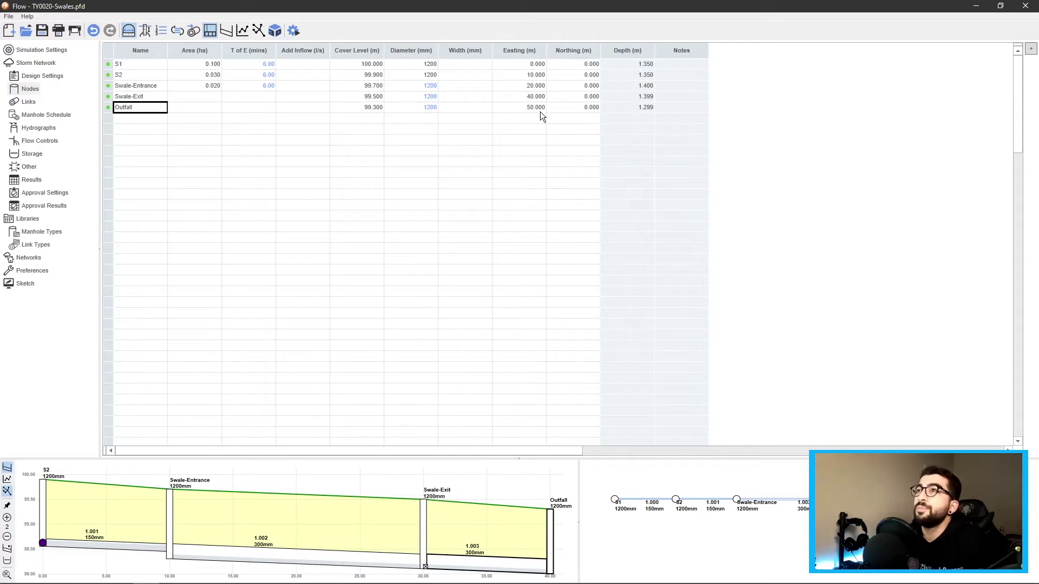
- Select the nodes' Easting/Northing, diameter and cover level columns, then enlarge the long-section profile
{"action": "left_click_drag", "start_coordinate": [532, 65], "coordinate": [593, 112]}
{"action": "left_click_drag", "start_coordinate": [420, 63], "coordinate": [421, 109]}
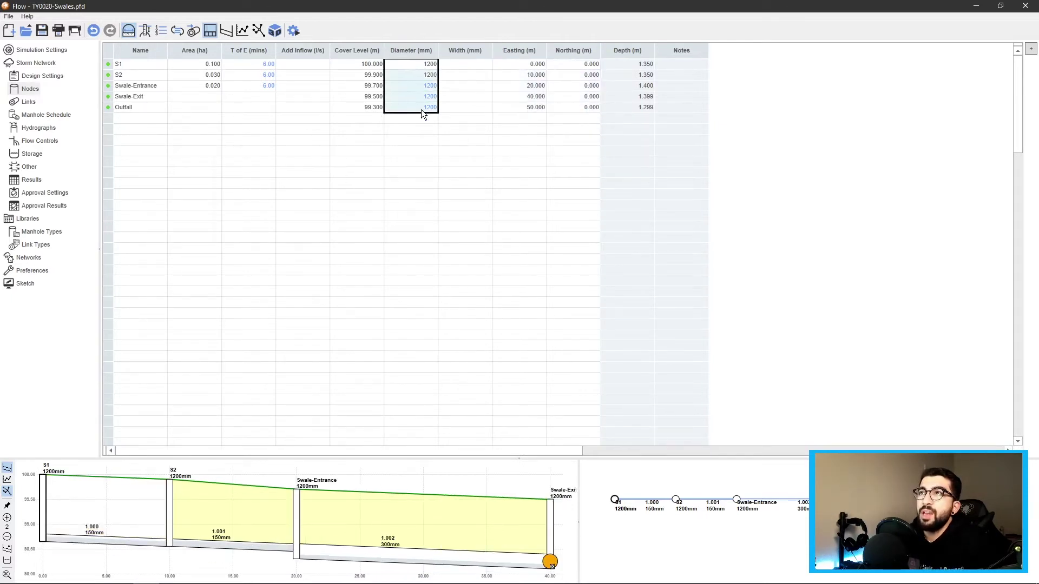
{"action": "left_click_drag", "start_coordinate": [366, 64], "coordinate": [362, 119]}
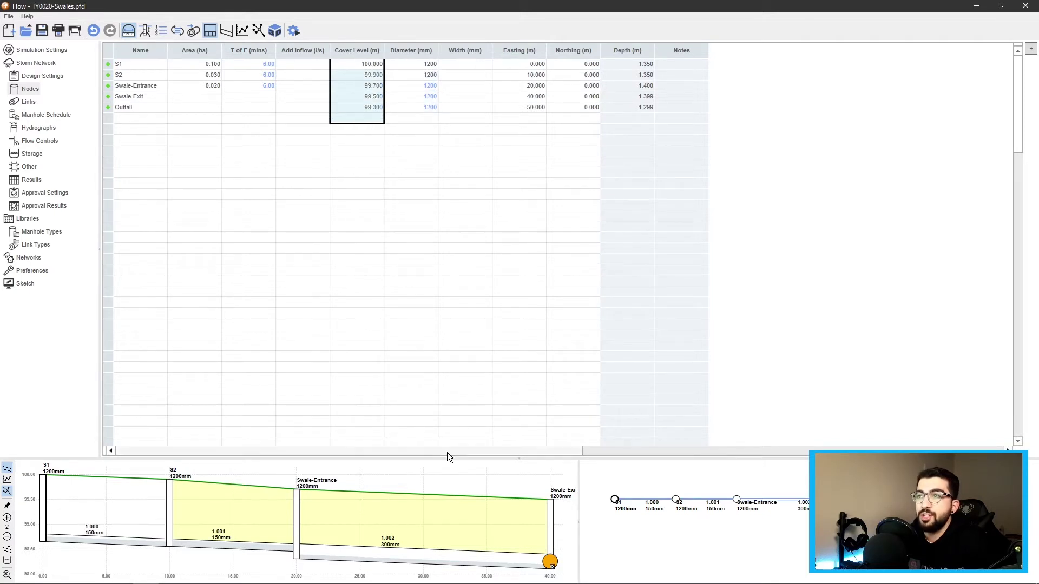
{"action": "left_click_drag", "start_coordinate": [441, 459], "coordinate": [427, 292]}
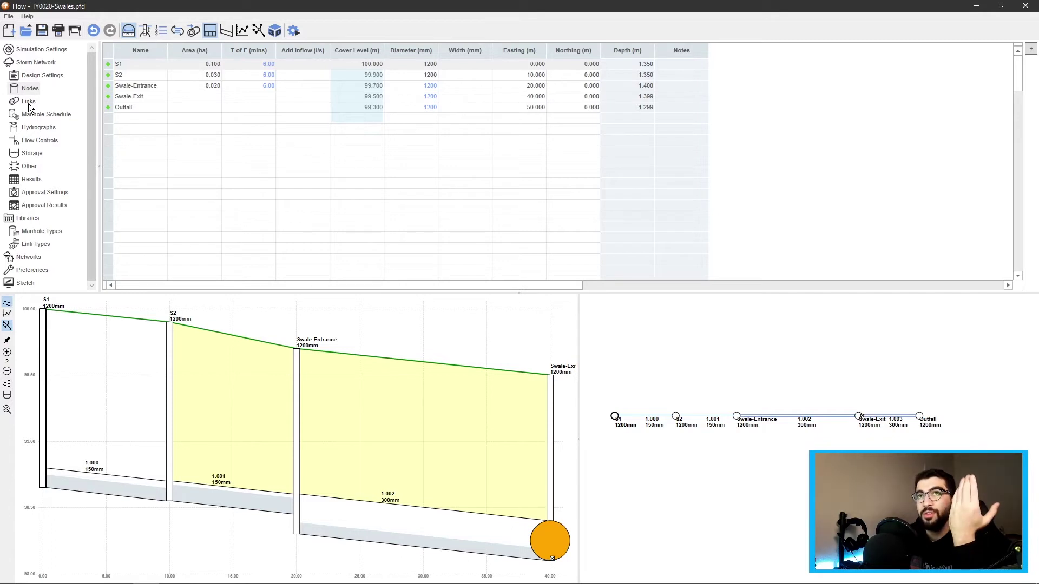
- Browse the Link Types library from 1:3 Swale through Channel, Trench and POS types to CarPark
{"action": "left_click", "coordinate": [29, 104]}
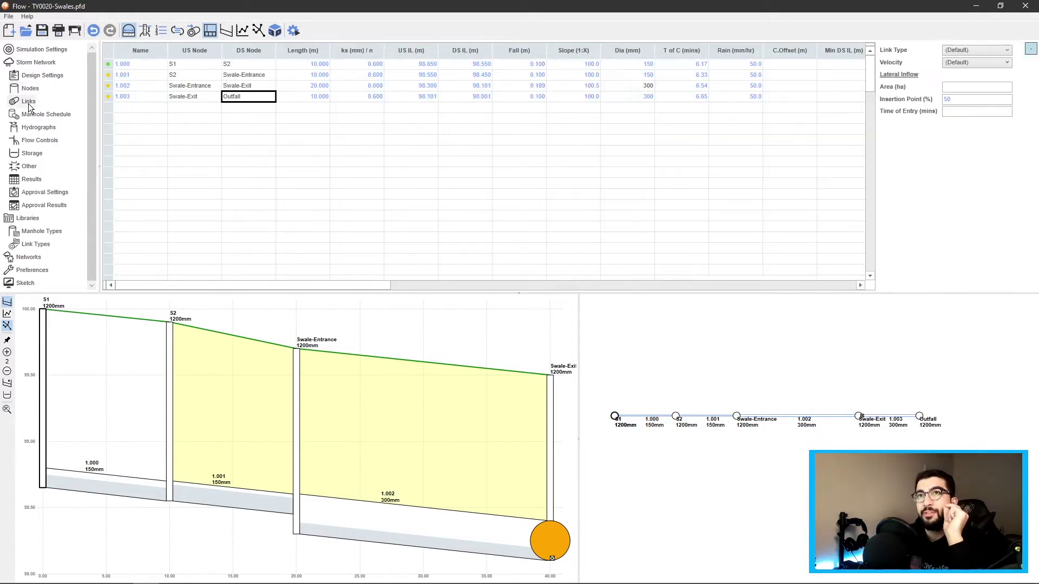
{"action": "left_click", "coordinate": [36, 245]}
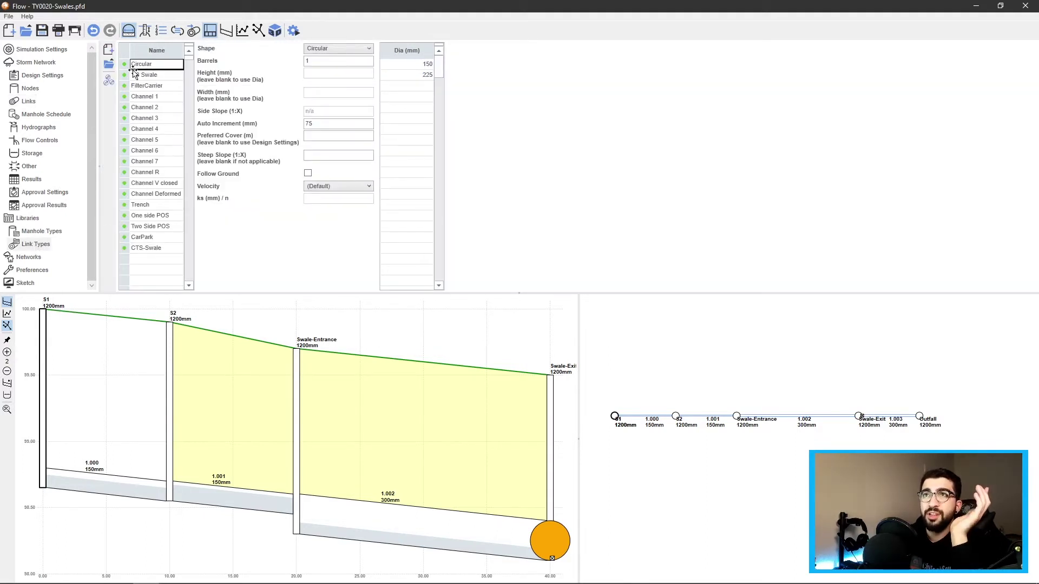
{"action": "left_click", "coordinate": [149, 74]}
{"action": "left_click", "coordinate": [153, 86]}
{"action": "left_click", "coordinate": [156, 119]}
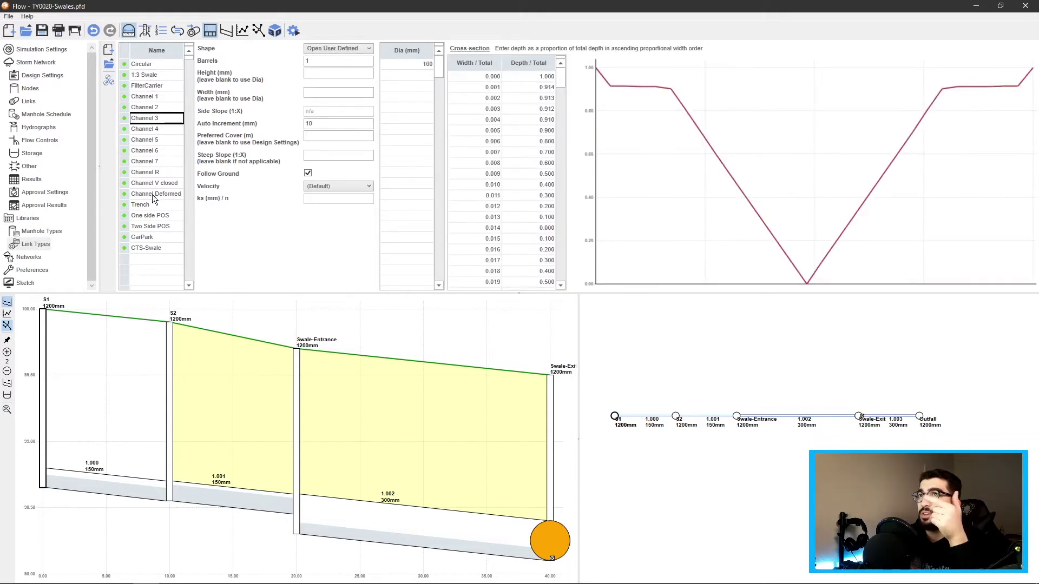
{"action": "left_click", "coordinate": [158, 130]}
{"action": "left_click", "coordinate": [155, 141]}
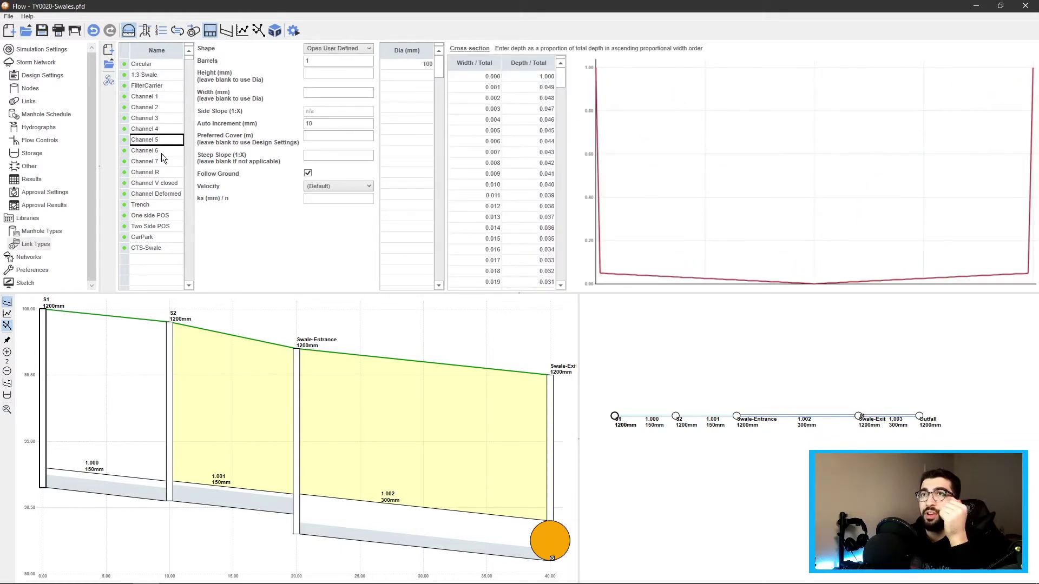
{"action": "left_click", "coordinate": [166, 195]}
{"action": "left_click", "coordinate": [157, 205]}
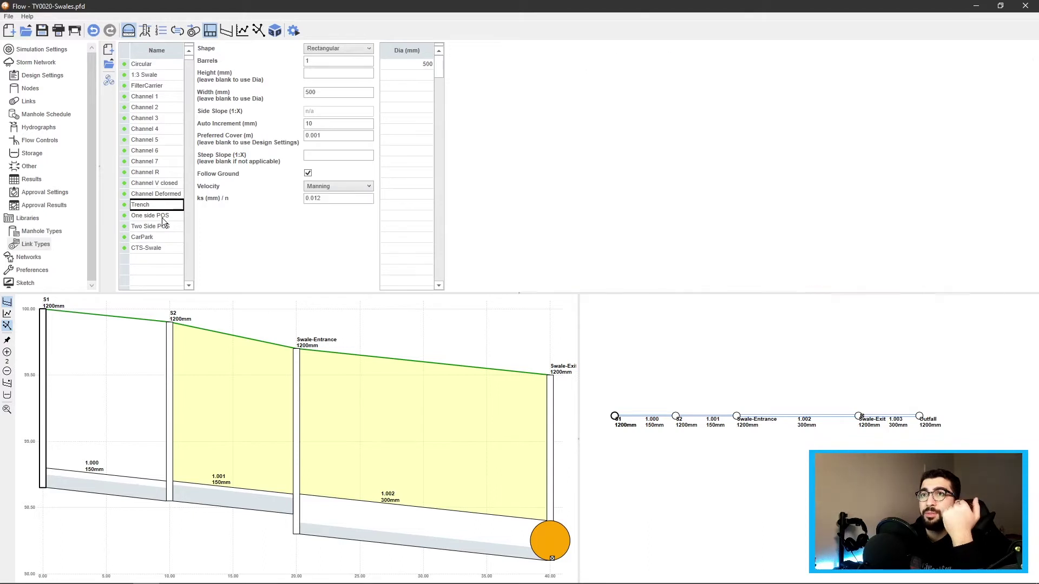
{"action": "left_click", "coordinate": [161, 219]}
{"action": "left_click", "coordinate": [160, 226]}
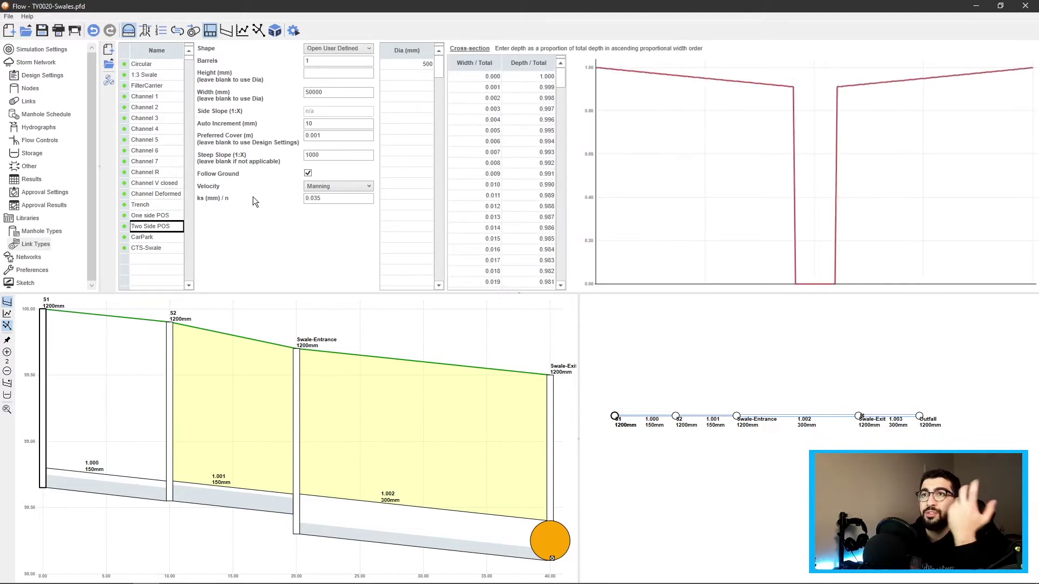
{"action": "left_click", "coordinate": [157, 237]}
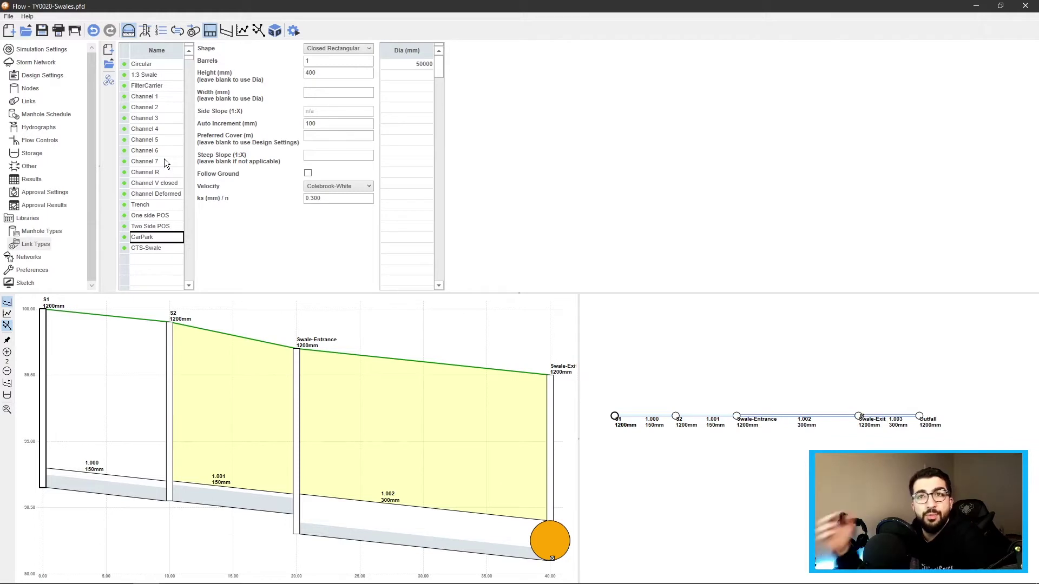
- Delete the CTS-Swale row from the Link Types library
{"action": "left_click", "coordinate": [154, 250]}
{"action": "right_click", "coordinate": [154, 249]}
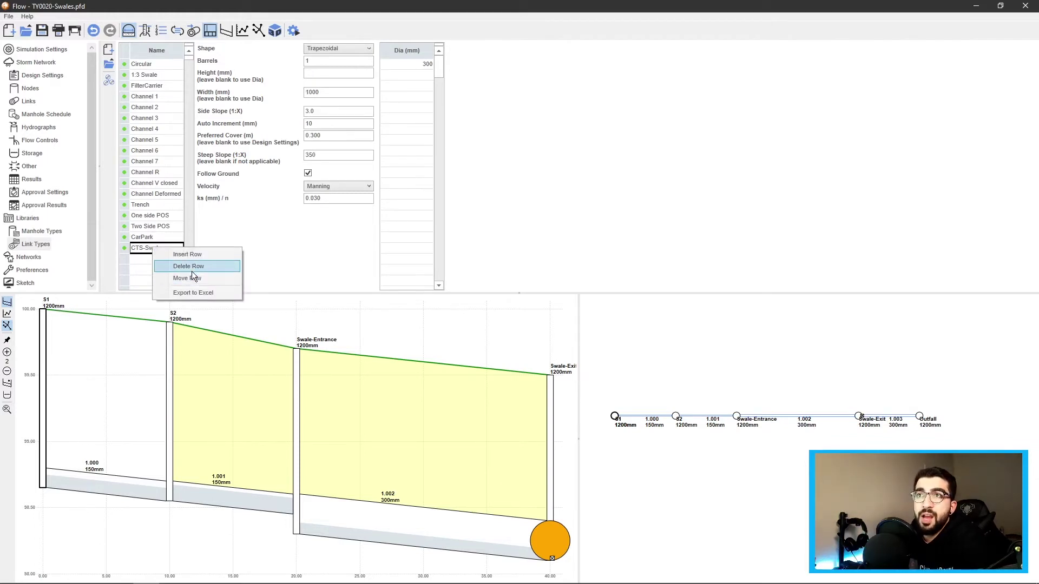
{"action": "left_click", "coordinate": [190, 266]}
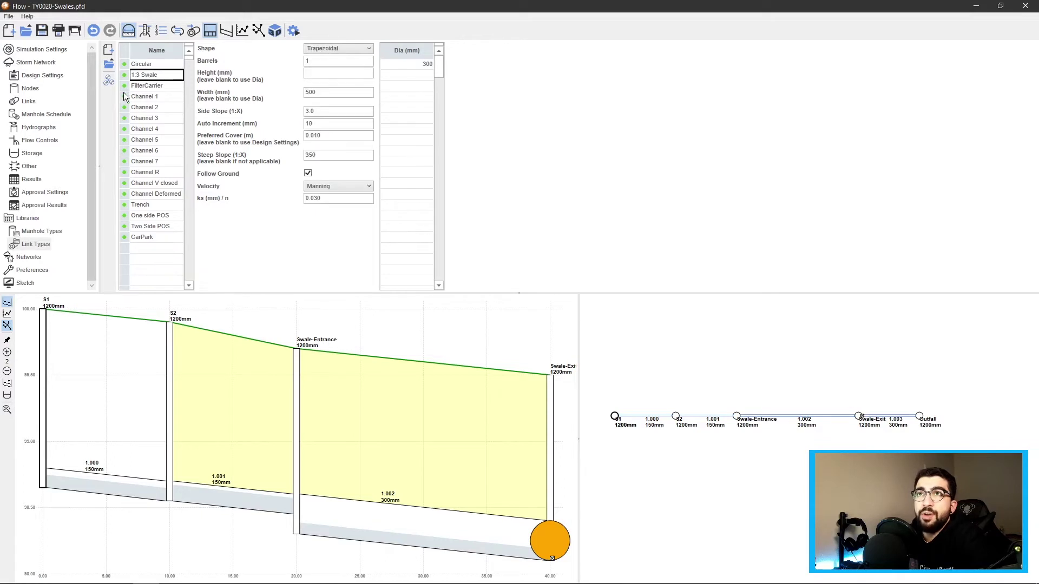
- Add a new link type named Swale with a Trapezoidal cross-section
{"action": "left_click", "coordinate": [148, 249]}
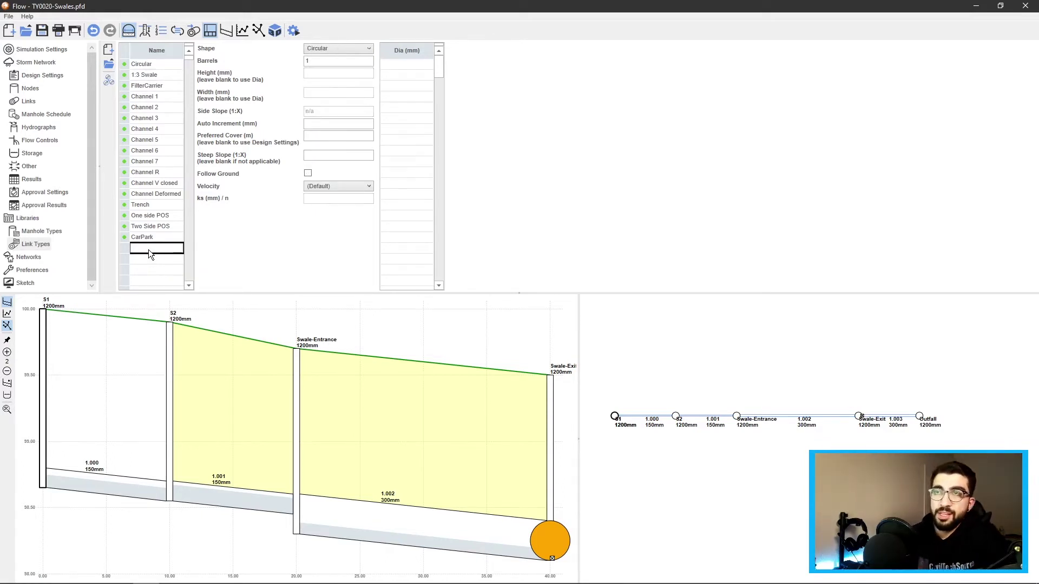
{"action": "type", "text": "Swale"}
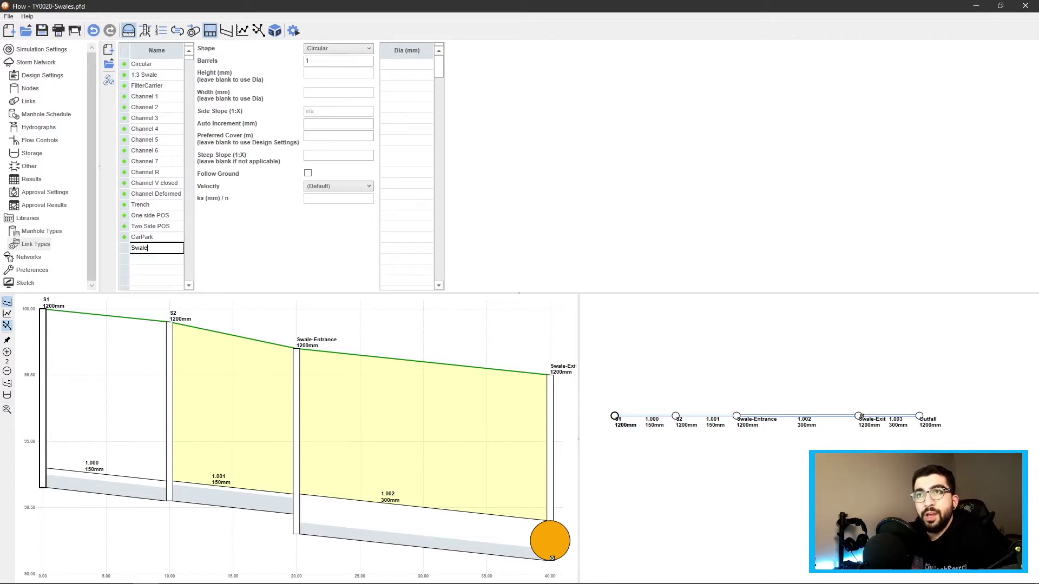
{"action": "key", "text": "Return"}
{"action": "left_click", "coordinate": [326, 50]}
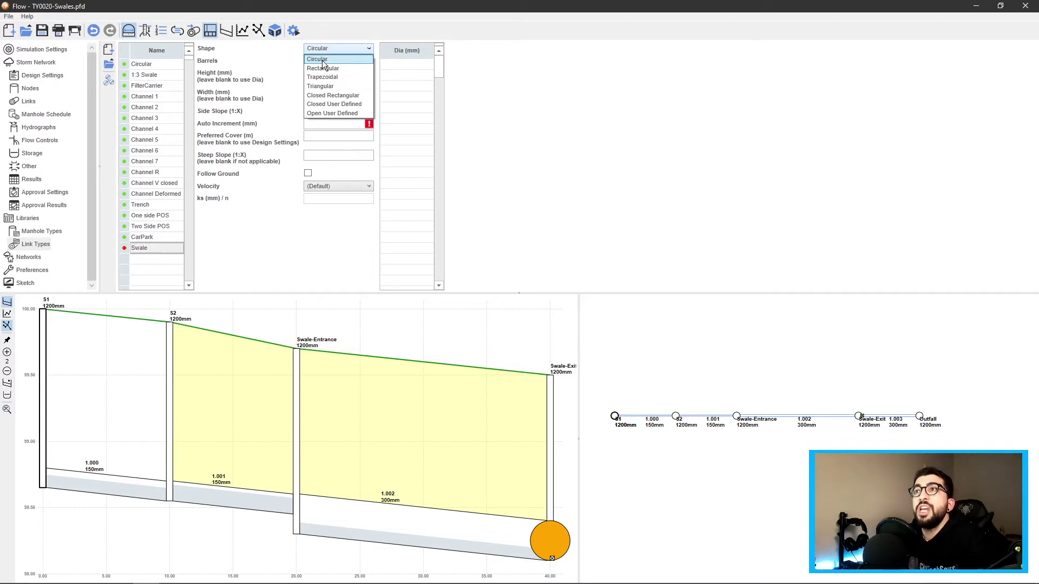
{"action": "left_click", "coordinate": [320, 79]}
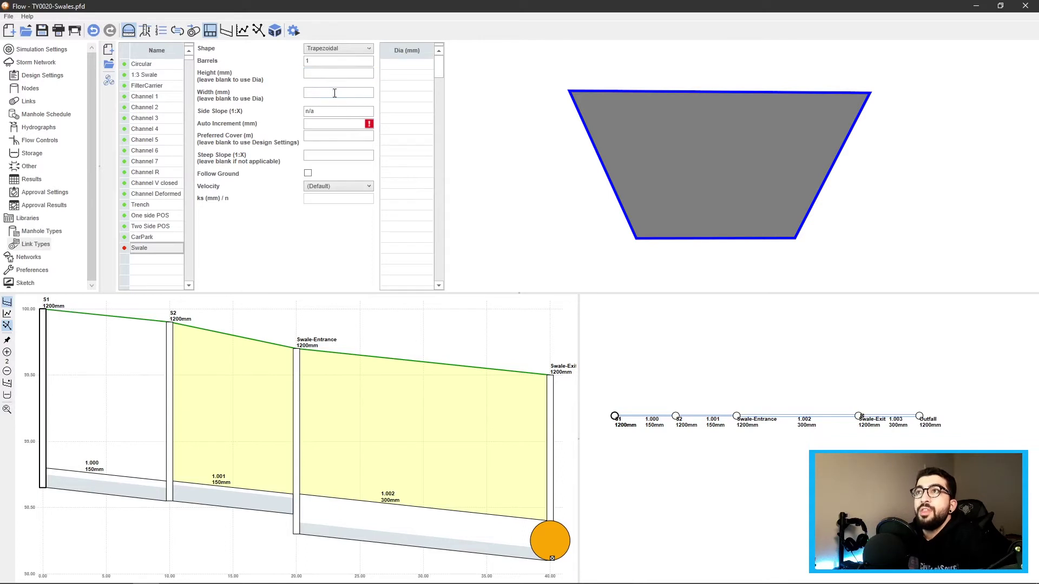
- Give the Swale width 500, height 1000, auto increment 10 and side slope 3.0
{"action": "left_click", "coordinate": [335, 94]}
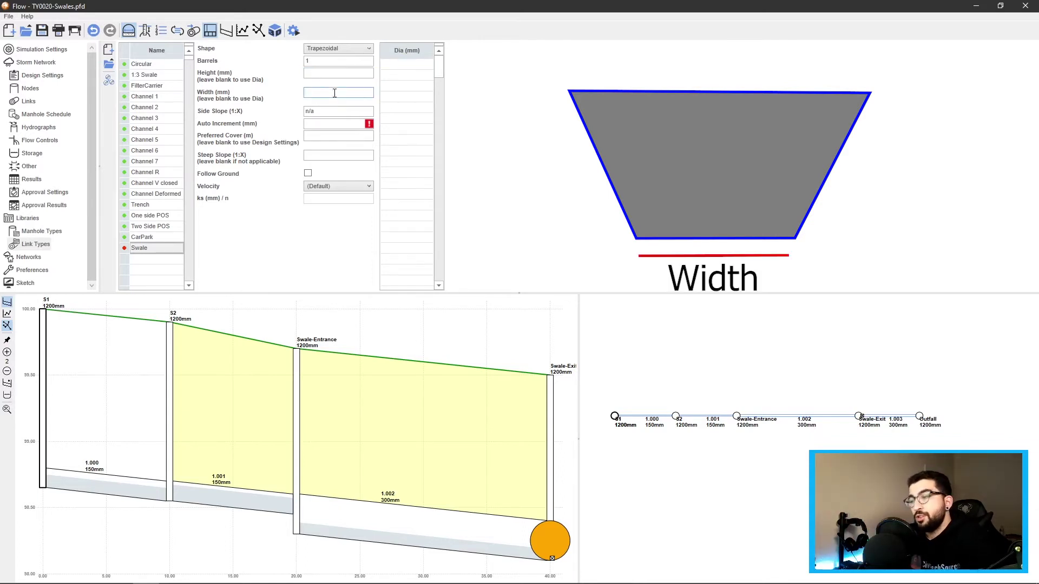
{"action": "type", "text": "500"}
{"action": "left_click", "coordinate": [401, 70]}
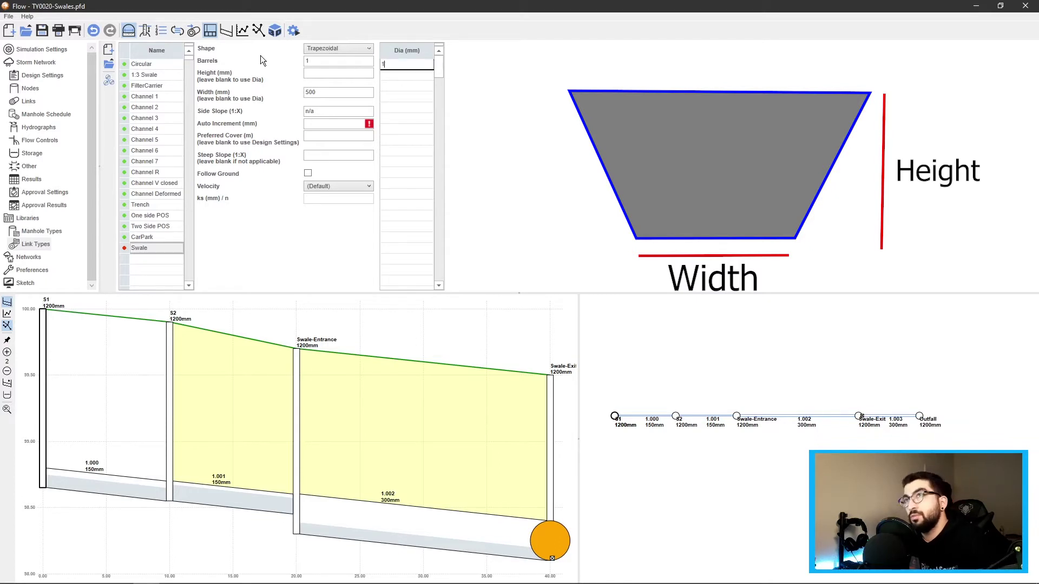
{"action": "type", "text": "000"}
{"action": "left_click", "coordinate": [329, 121]}
{"action": "type", "text": "10"}
{"action": "key", "text": "shift+Tab"}
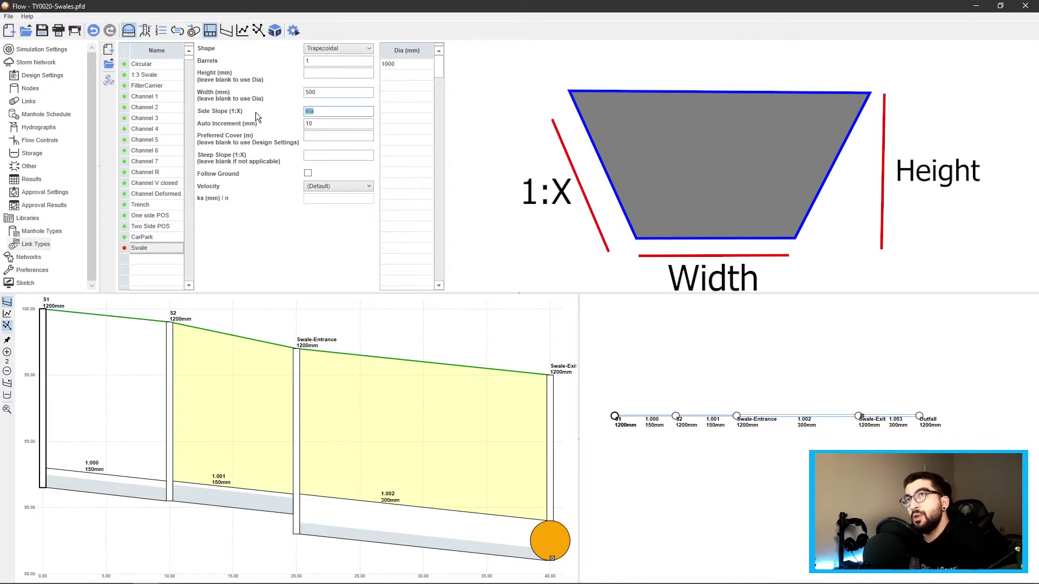
{"action": "type", "text": "3"}
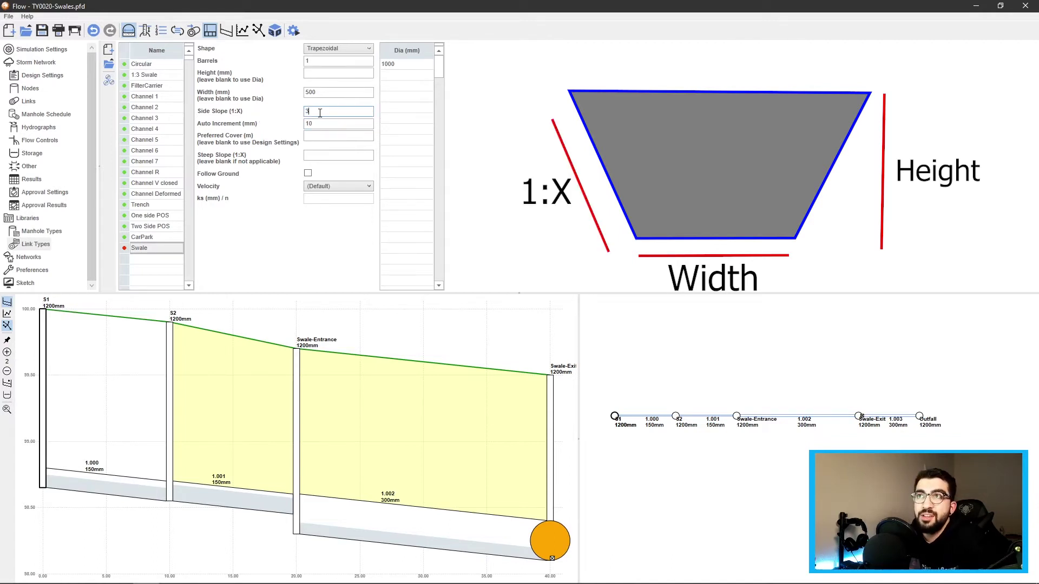
{"action": "left_click", "coordinate": [316, 135]}
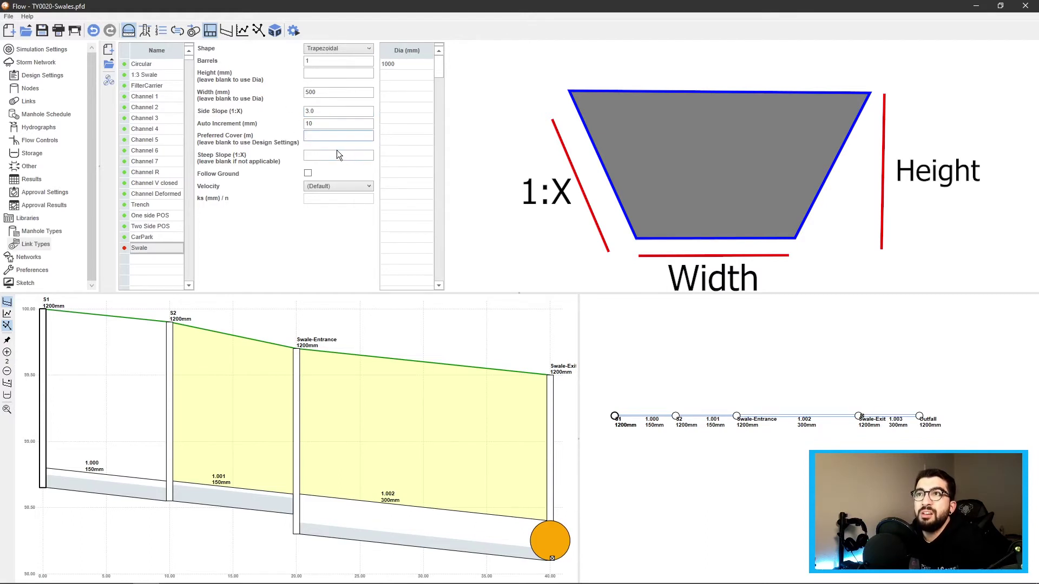
{"action": "left_click", "coordinate": [320, 157]}
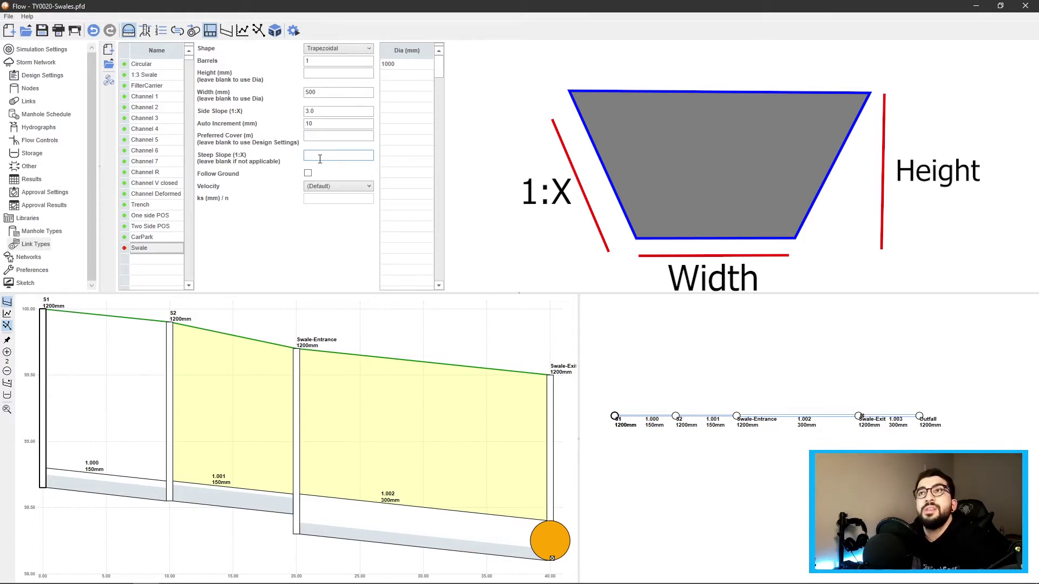
- Set the Swale's steep slope to 300, tick Follow Ground and choose Manning velocity
{"action": "type", "text": "300"}
{"action": "left_click", "coordinate": [308, 173]}
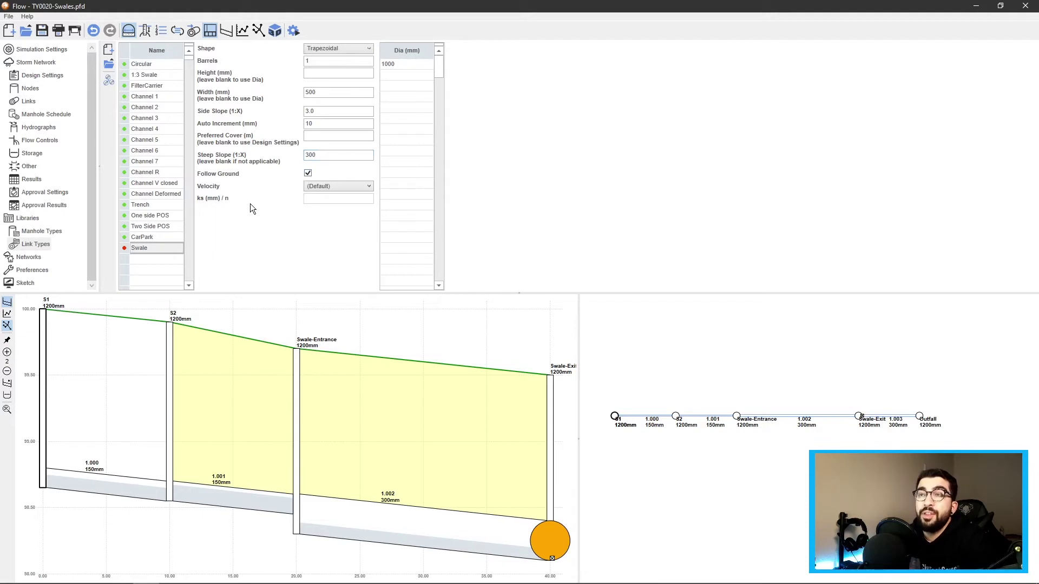
{"action": "left_click", "coordinate": [340, 187]}
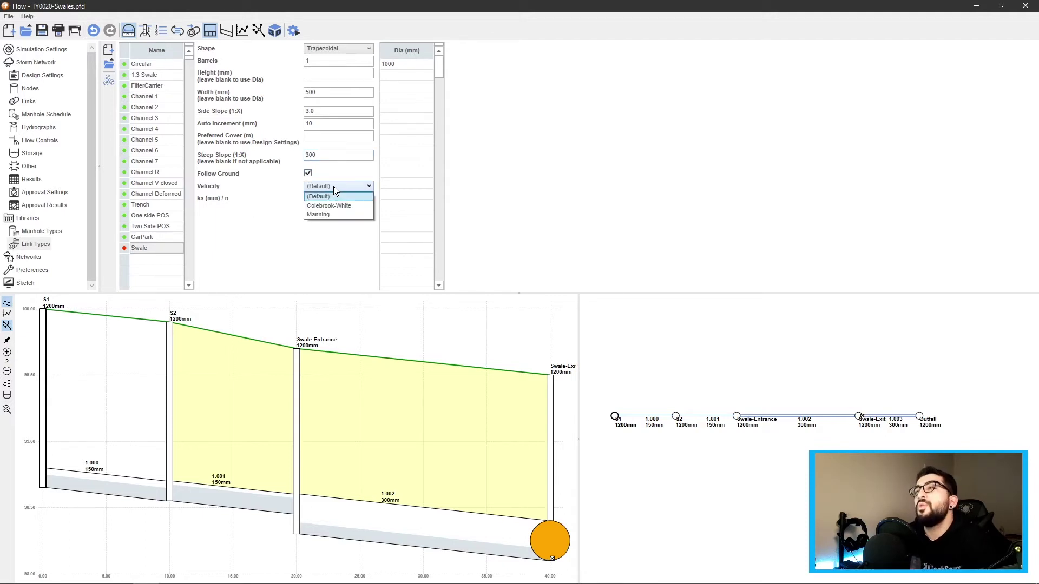
{"action": "left_click", "coordinate": [333, 186]}
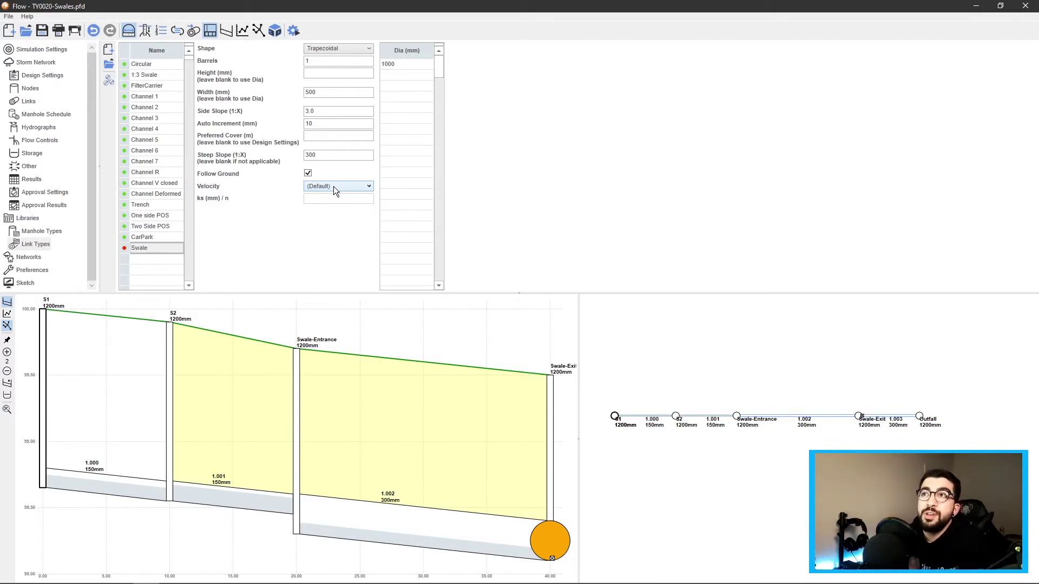
{"action": "left_click", "coordinate": [334, 186]}
{"action": "left_click", "coordinate": [354, 196]}
{"action": "left_click", "coordinate": [337, 188]}
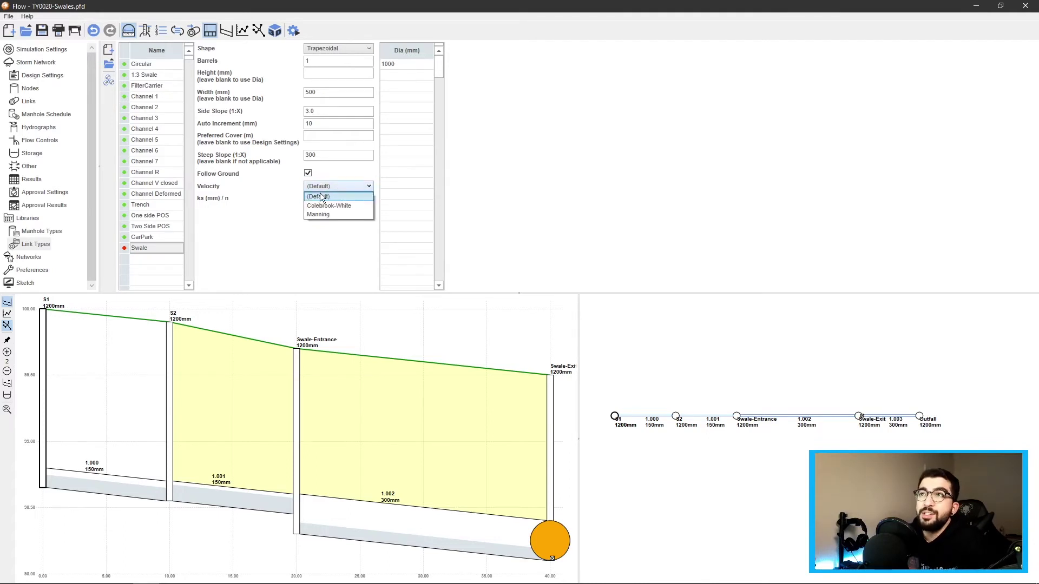
{"action": "left_click", "coordinate": [323, 215]}
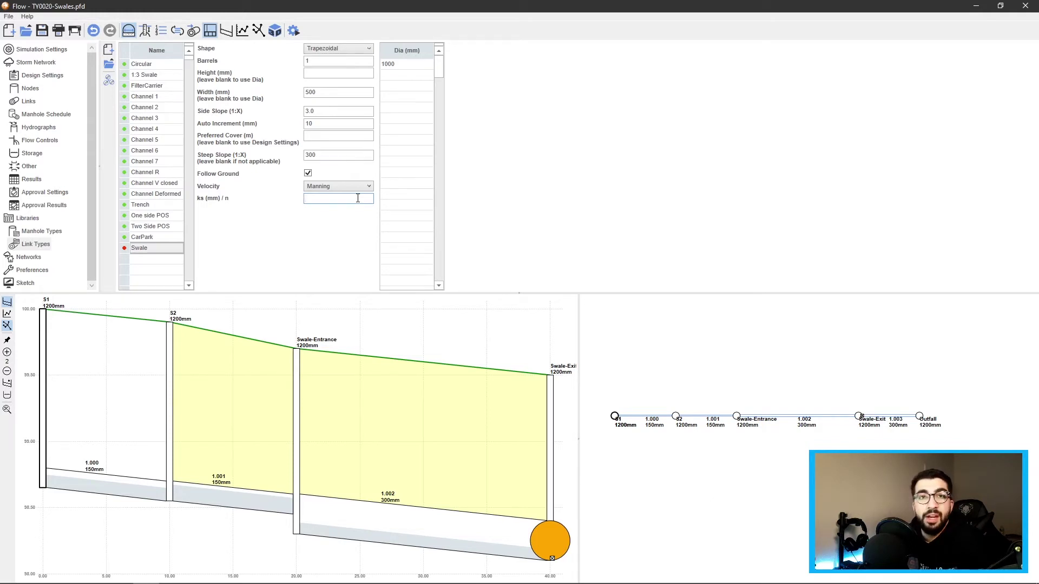
- Enter a Manning n of 0.03, commit the Swale row, and view the 1:3 Swale settings
{"action": "type", "text": "0"}
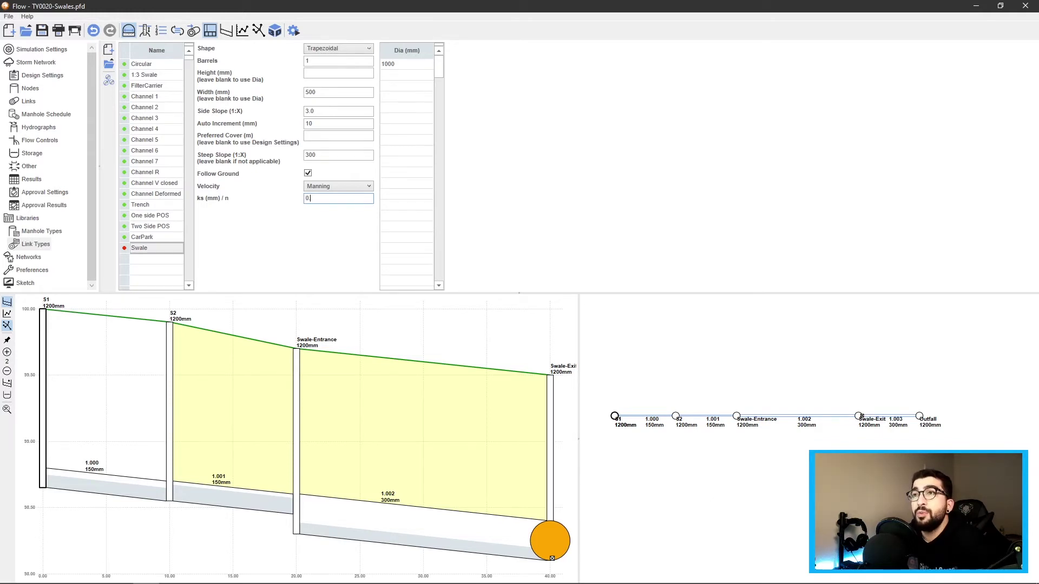
{"action": "type", "text": ".03"}
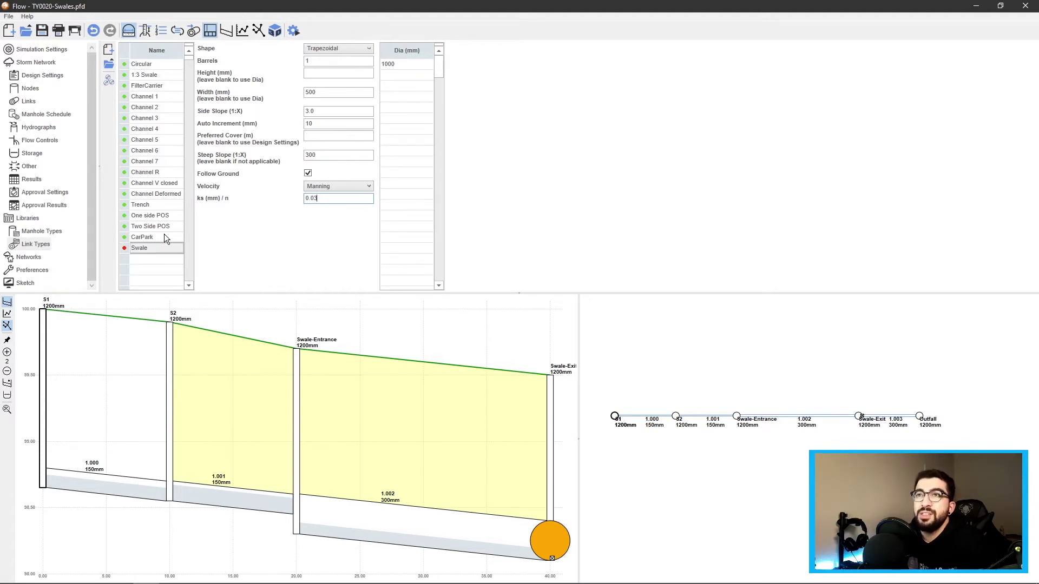
{"action": "left_click", "coordinate": [158, 247]}
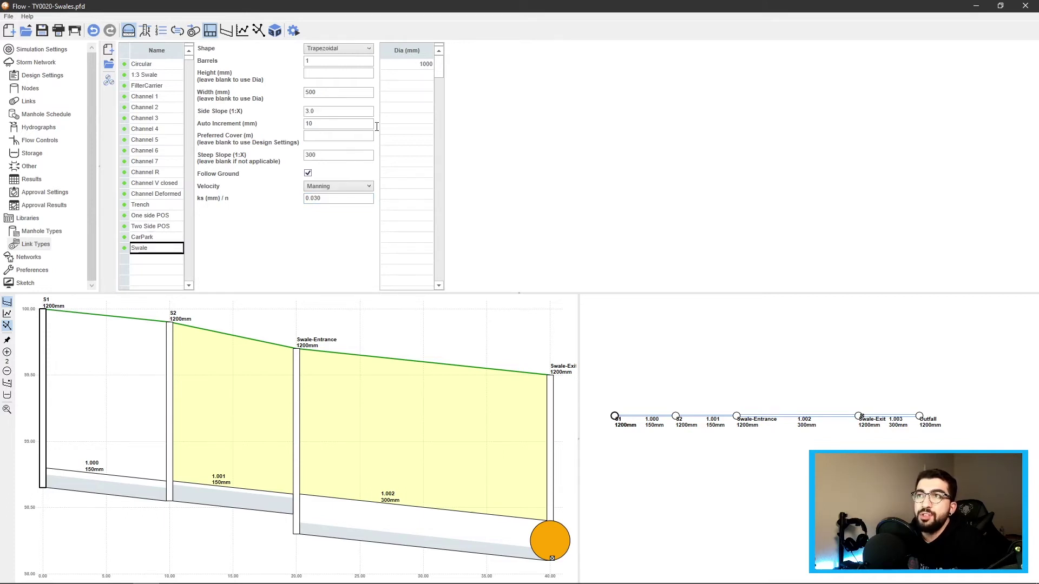
{"action": "left_click", "coordinate": [410, 75]}
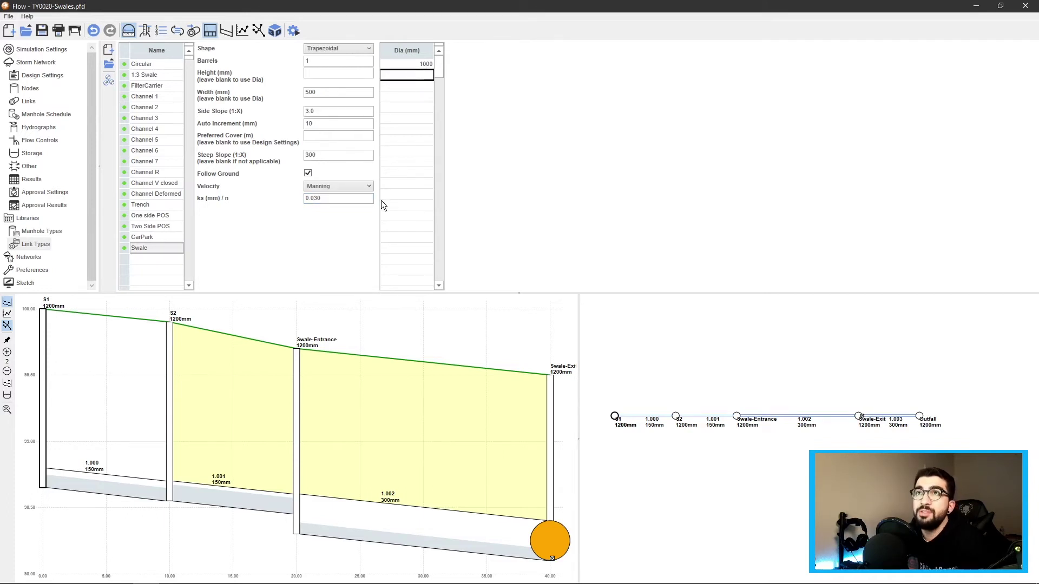
{"action": "left_click", "coordinate": [157, 74]}
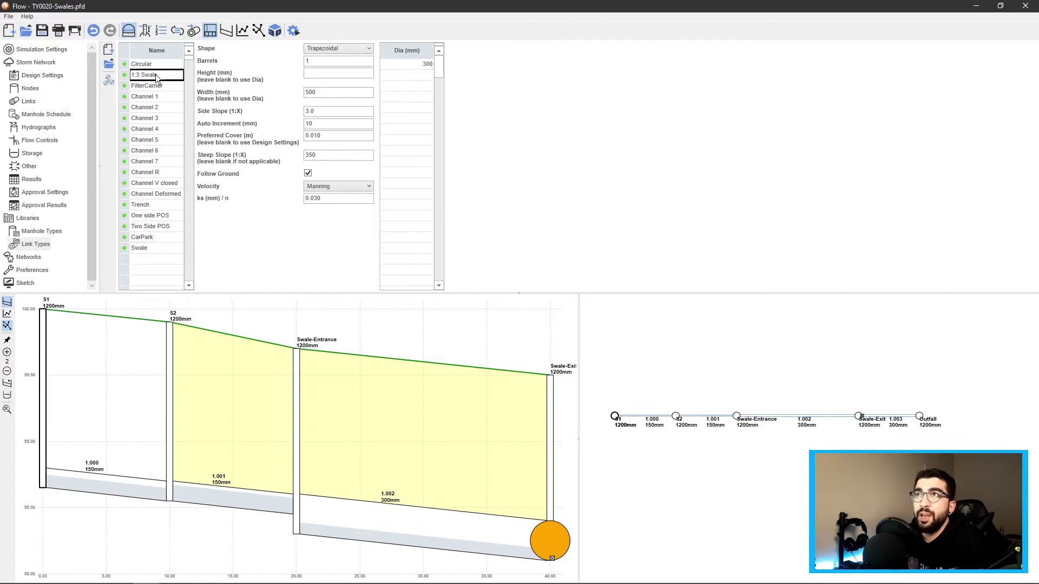
- Show the Links table, select link 1.002, and briefly view the network in Flow Plan
{"action": "left_click", "coordinate": [145, 250]}
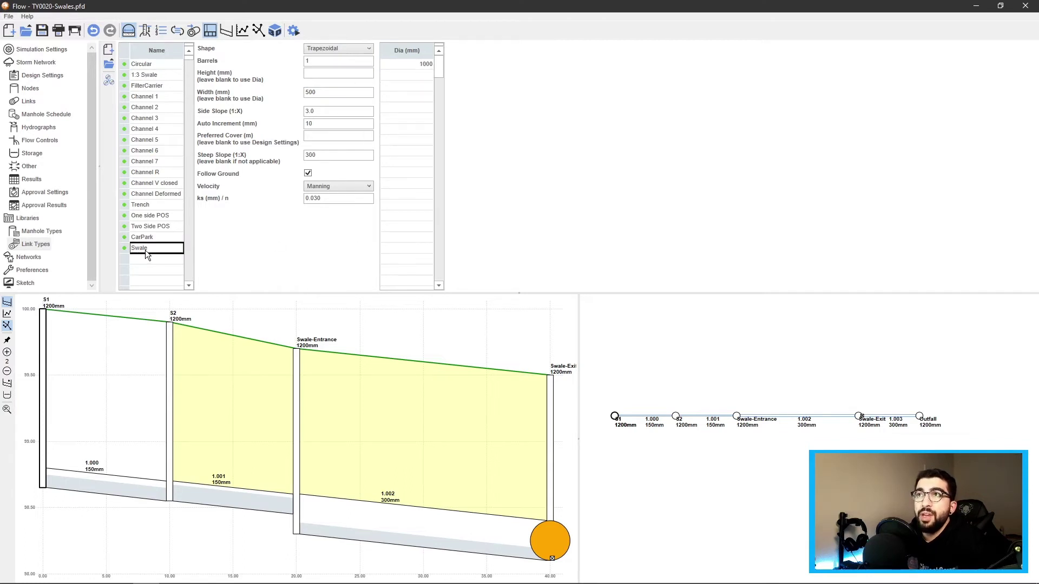
{"action": "left_click", "coordinate": [28, 102]}
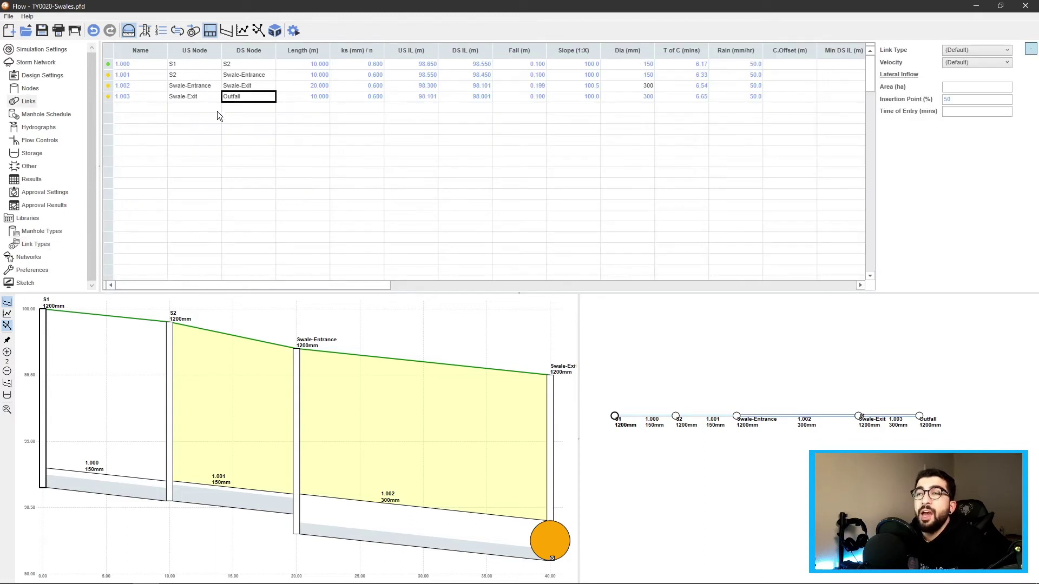
{"action": "left_click", "coordinate": [188, 85]}
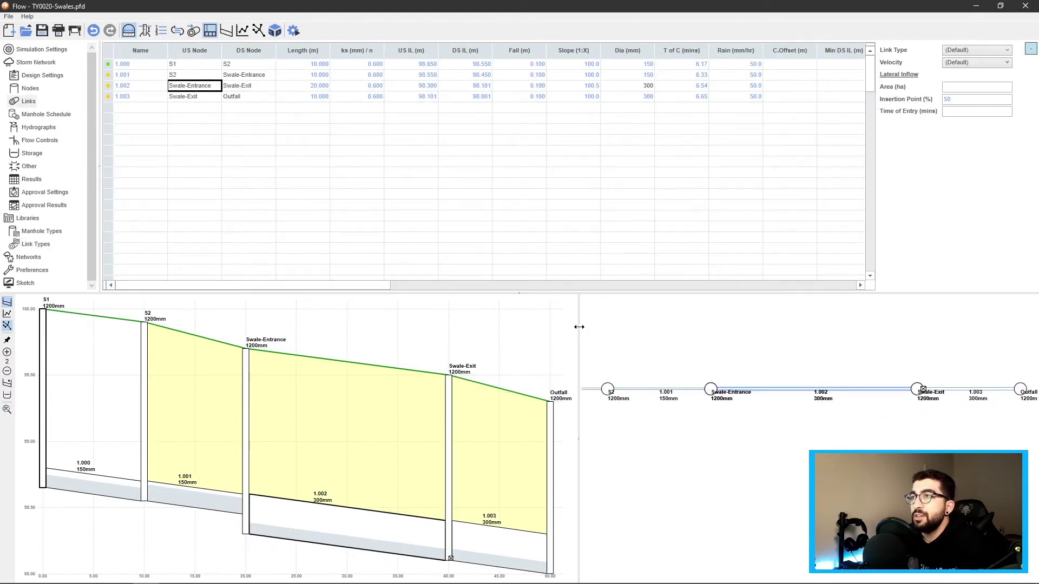
{"action": "left_click", "coordinate": [258, 31]}
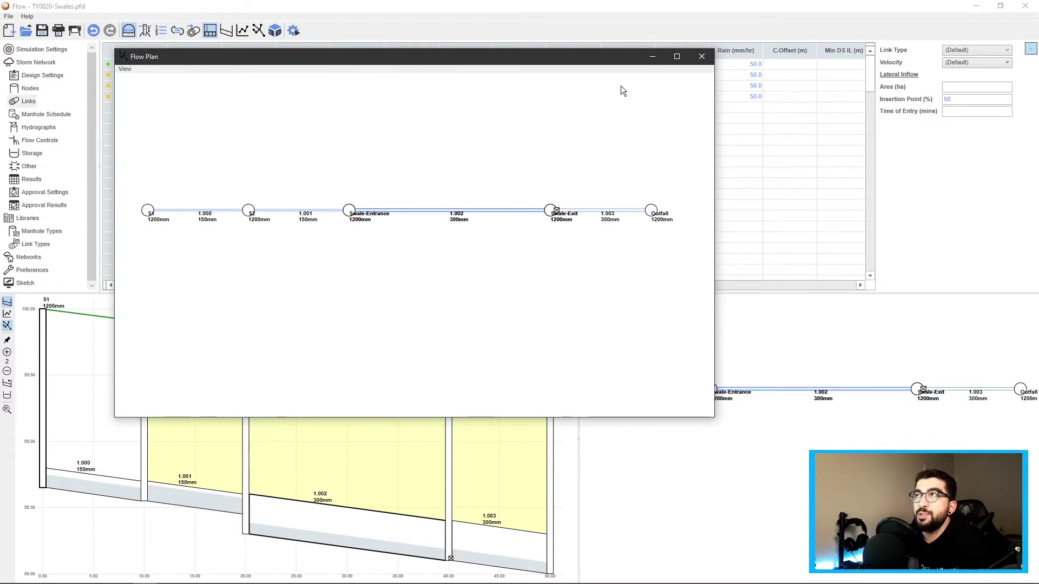
{"action": "left_click", "coordinate": [702, 56]}
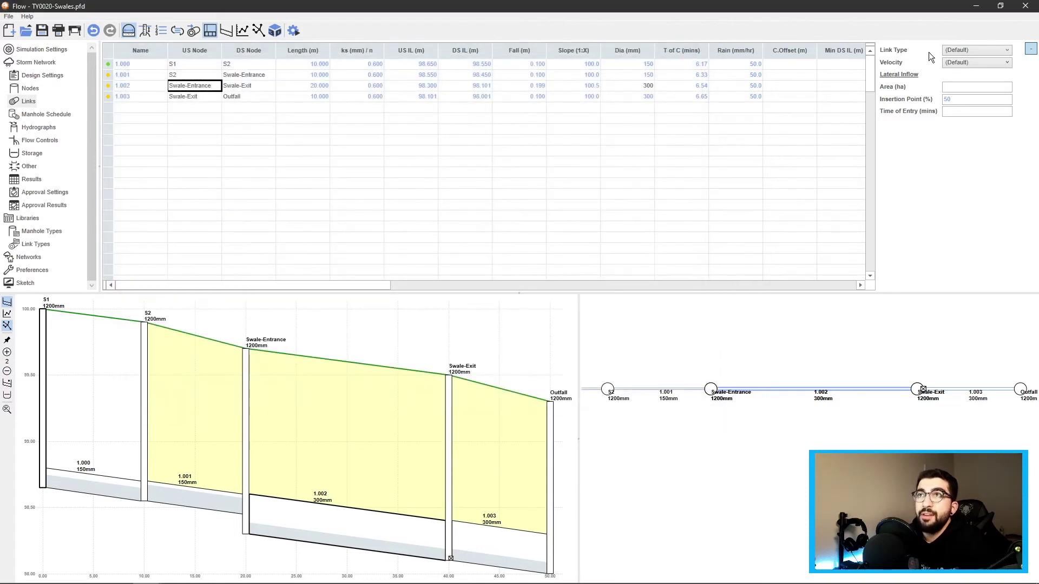
- Assign the Swale link type to link 1.002 in the side properties panel
{"action": "left_click", "coordinate": [1031, 50]}
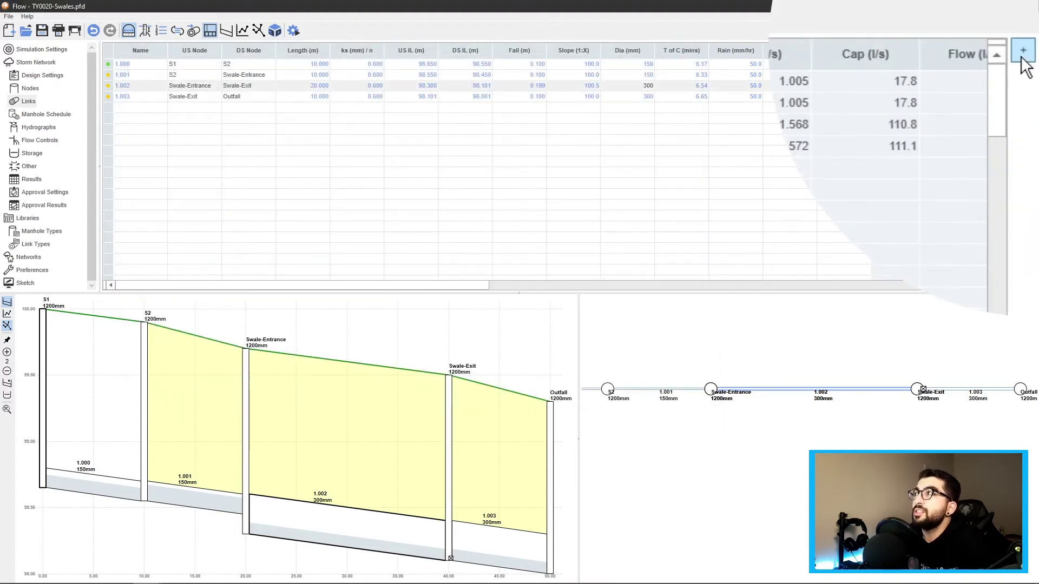
{"action": "left_click", "coordinate": [1024, 50]}
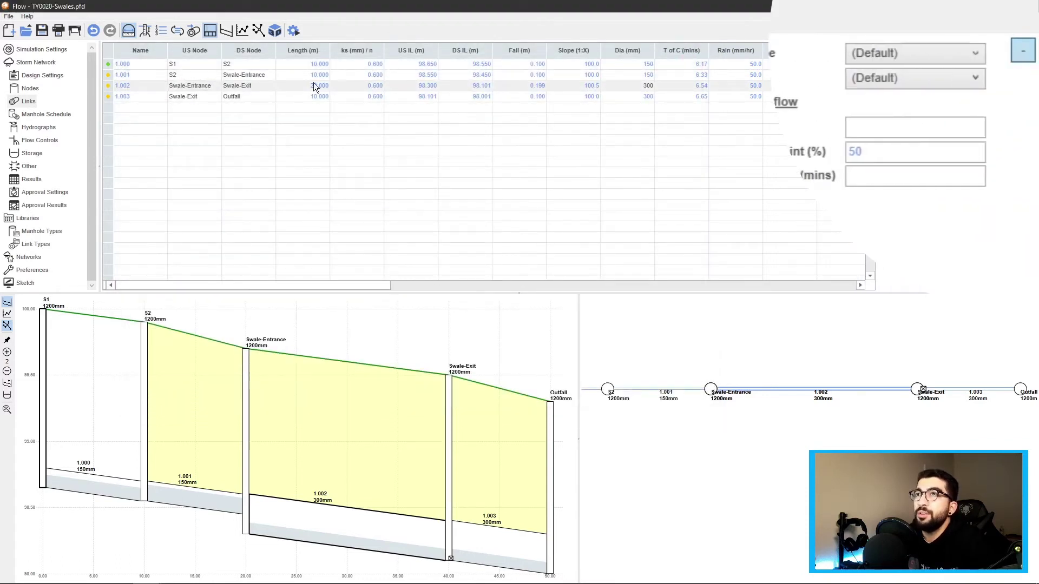
{"action": "left_click", "coordinate": [124, 87]}
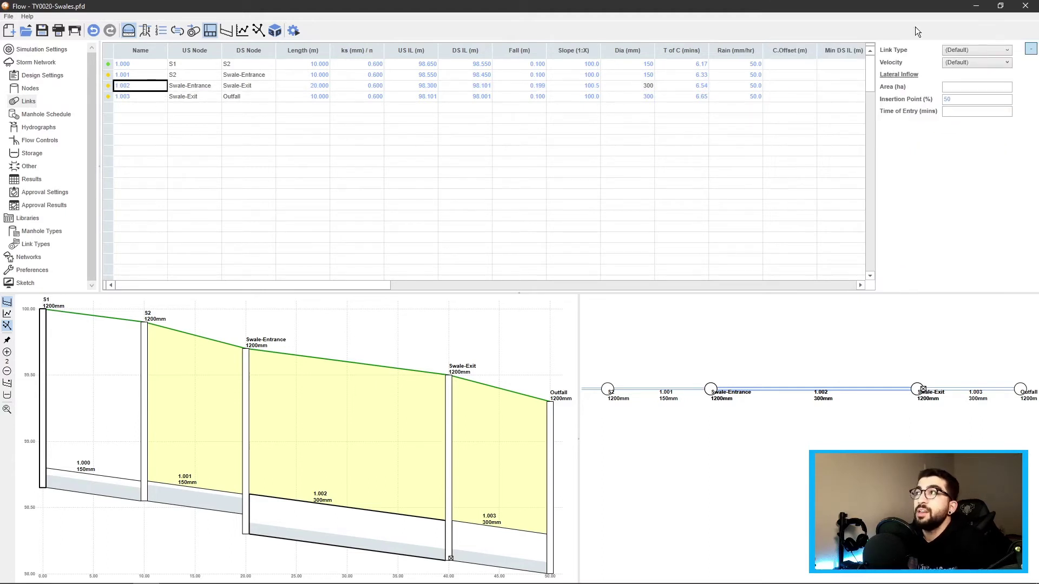
{"action": "left_click", "coordinate": [969, 50]}
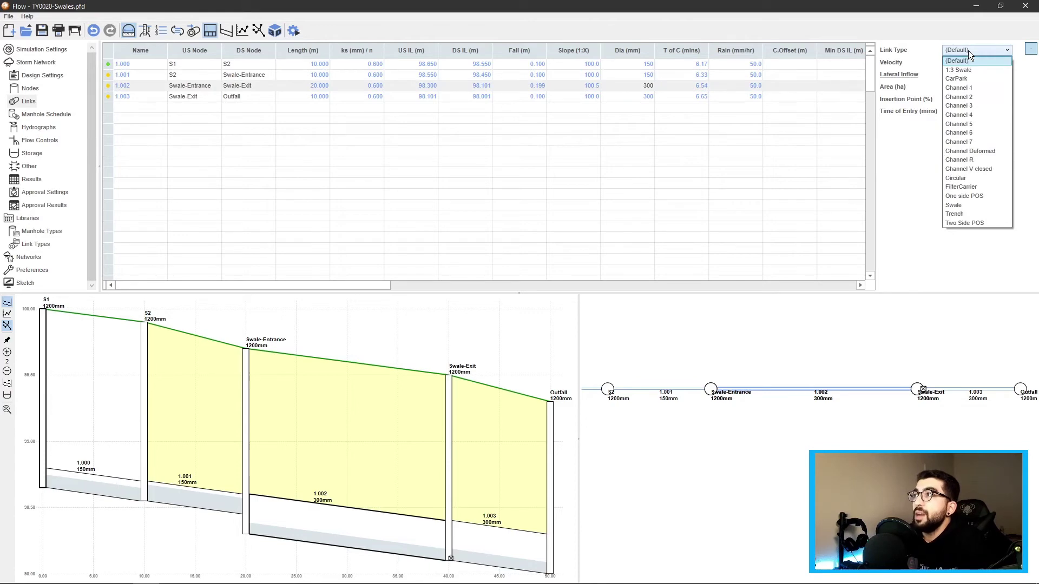
{"action": "left_click", "coordinate": [956, 206]}
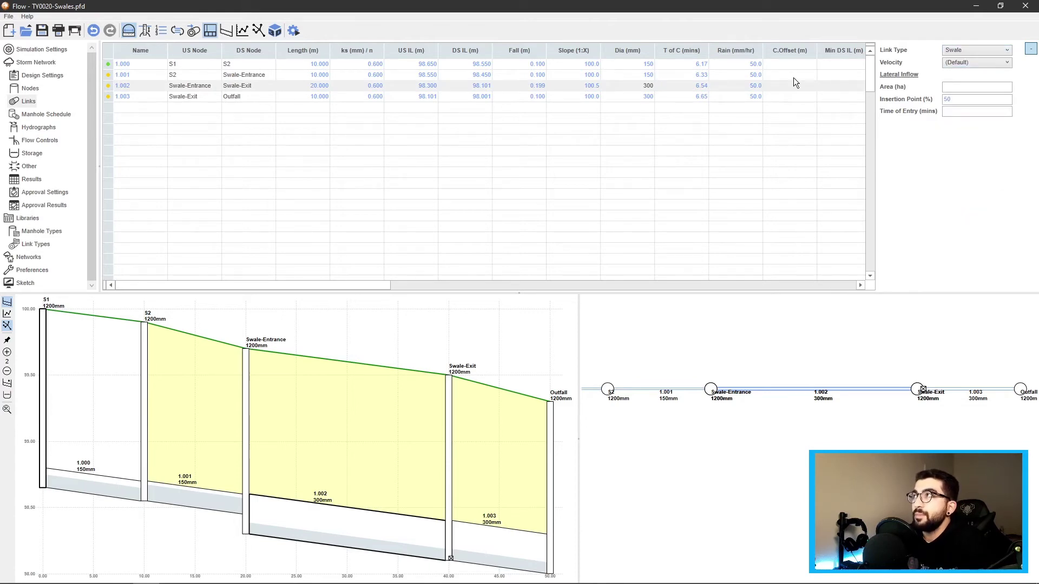
{"action": "left_click", "coordinate": [265, 111]}
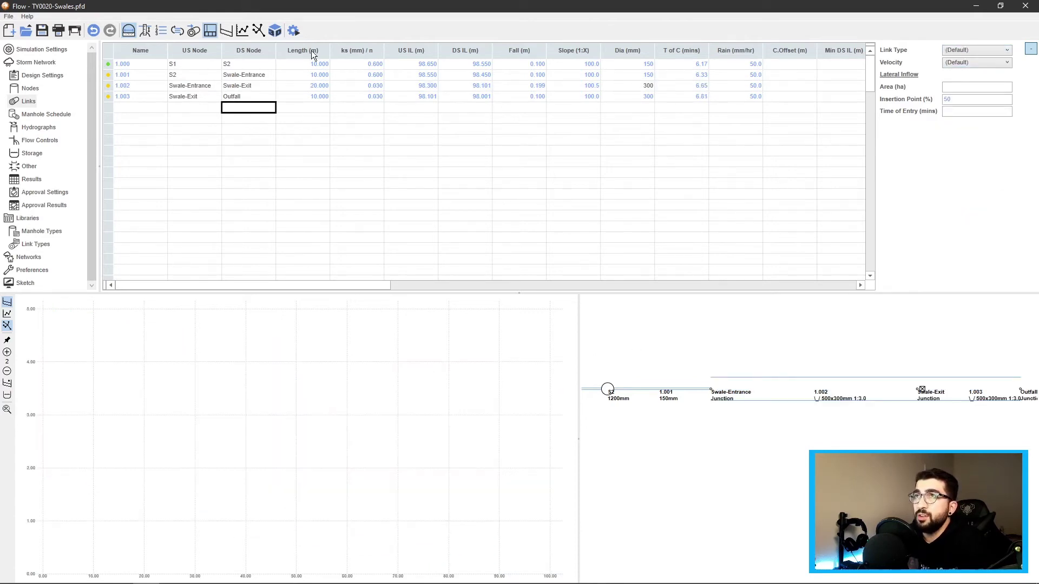
- Check the swale links in the Flow Plan window, then select link 1.003
{"action": "left_click", "coordinate": [259, 30]}
{"action": "left_click_drag", "start_coordinate": [619, 225], "coordinate": [531, 225]}
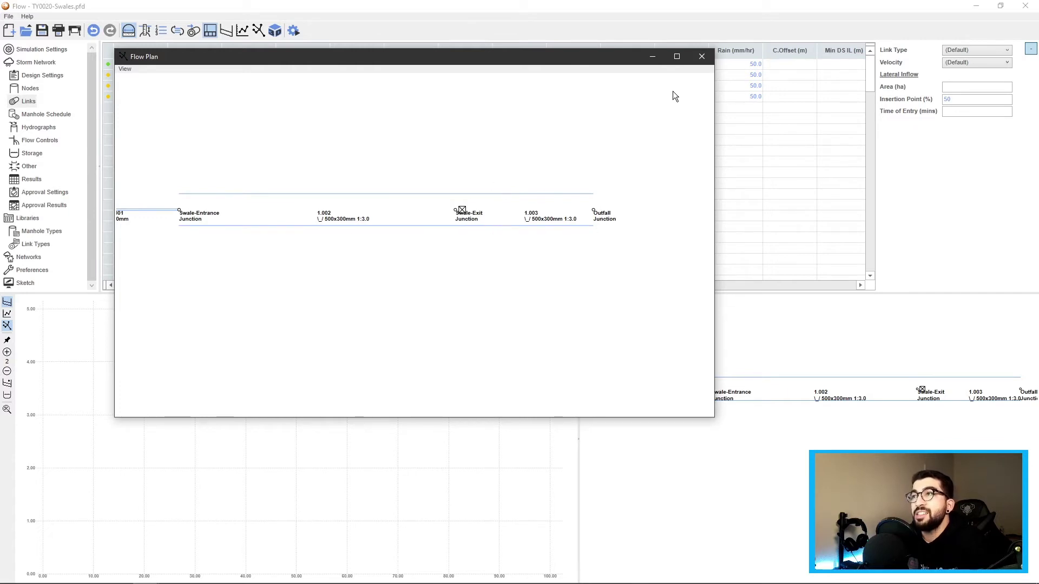
{"action": "left_click", "coordinate": [701, 57]}
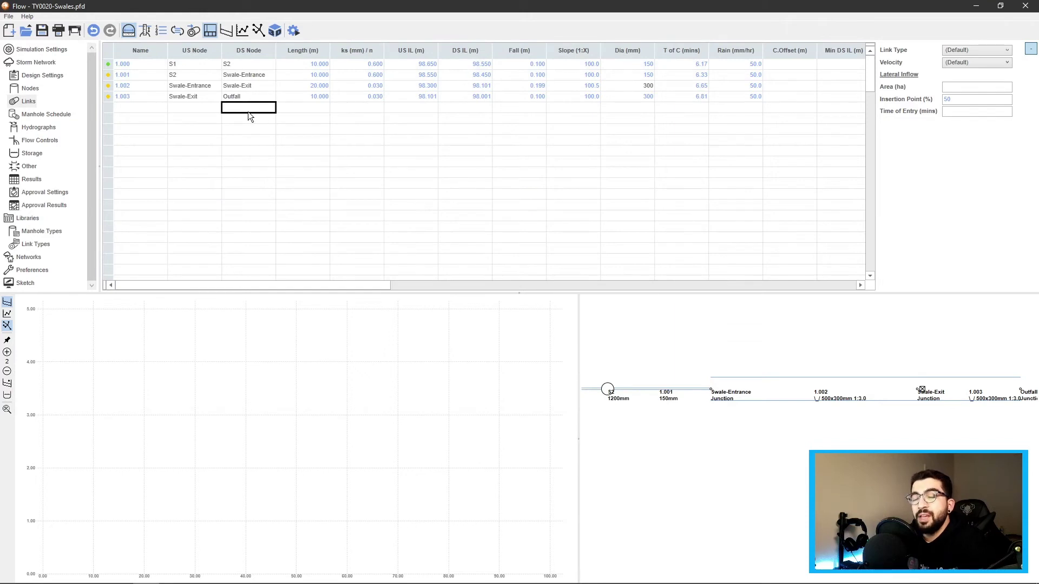
{"action": "left_click", "coordinate": [197, 98]}
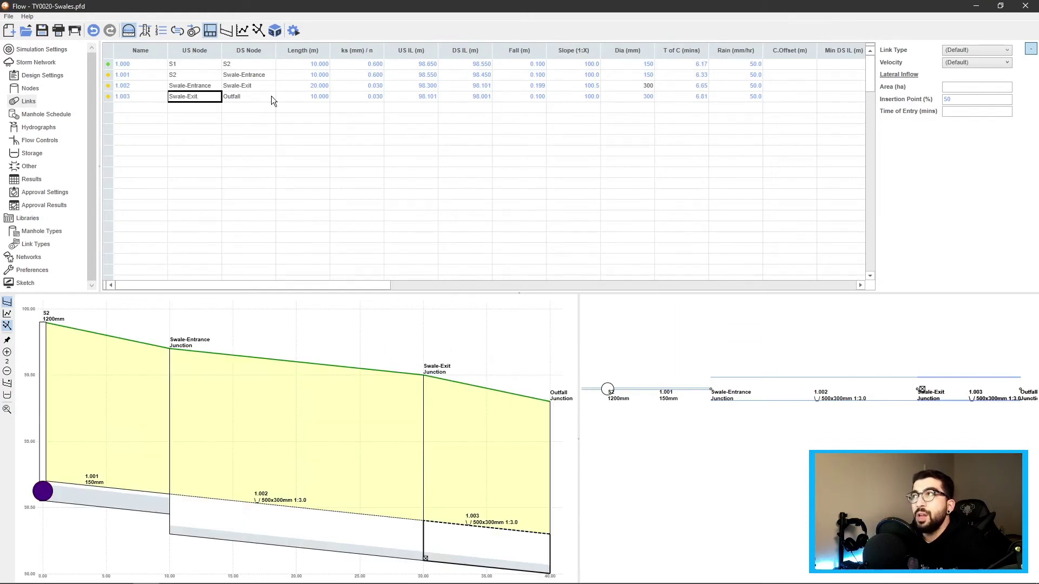
- Set link 1.003 back to Circular, then select swale link 1.002
{"action": "left_click", "coordinate": [976, 49]}
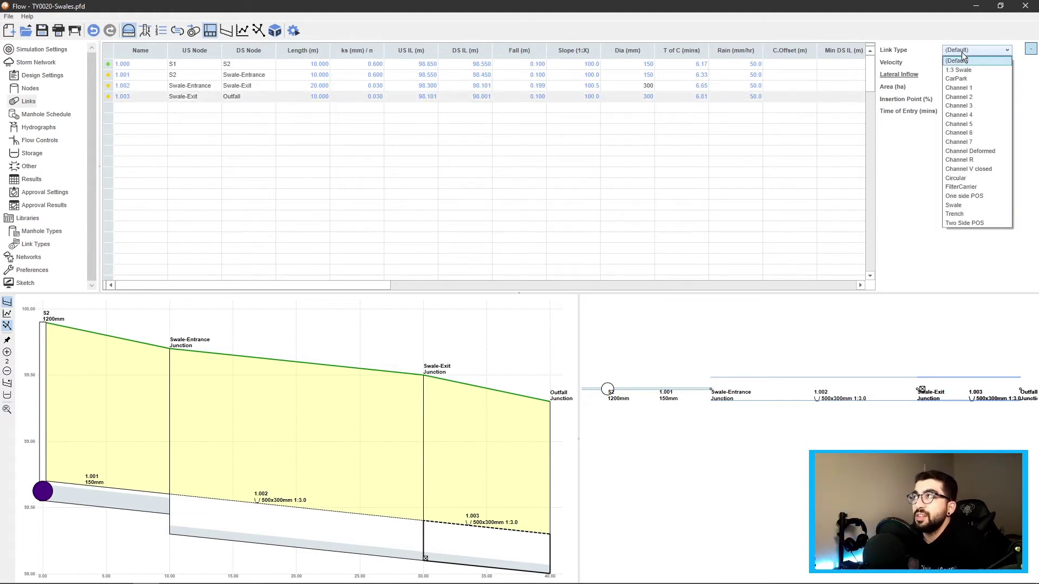
{"action": "left_click", "coordinate": [972, 179]}
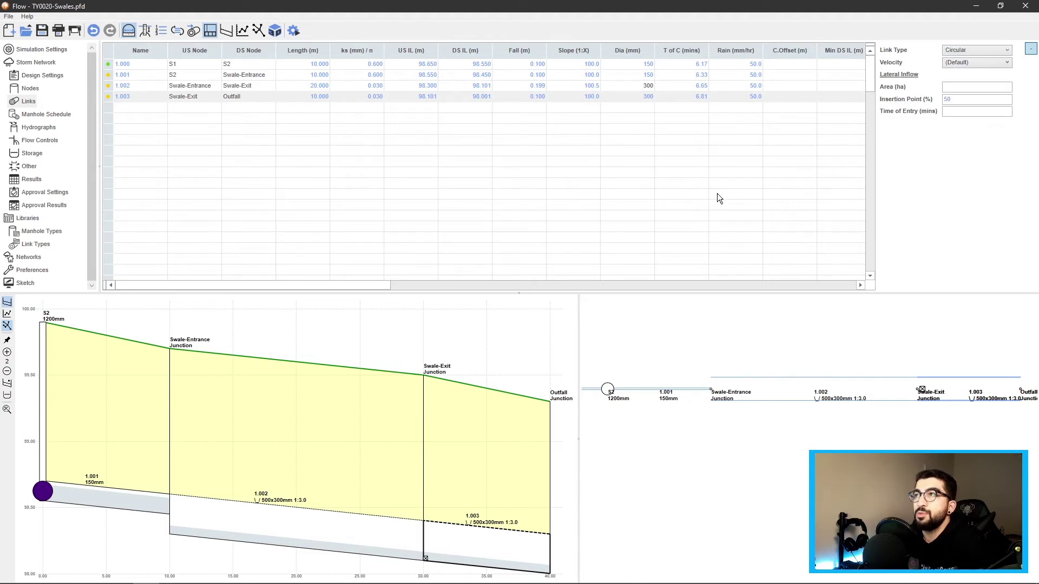
{"action": "left_click", "coordinate": [272, 87]}
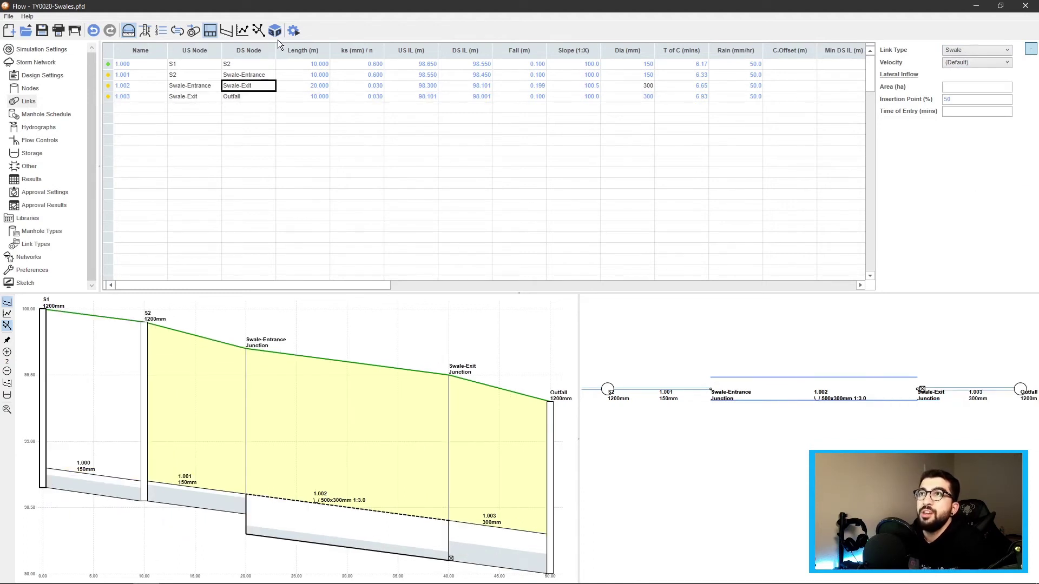
- View the network in Flow Plan, then in Flow 3D, orbiting around the swale channel
{"action": "left_click", "coordinate": [258, 30]}
{"action": "scroll", "coordinate": [486, 213], "scroll_direction": "up", "scroll_amount": 2}
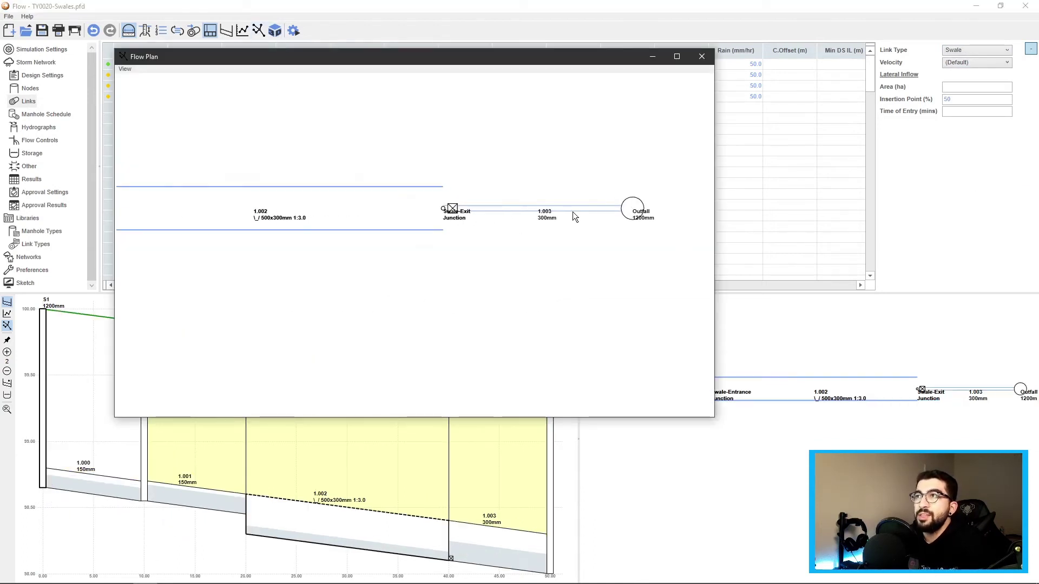
{"action": "scroll", "coordinate": [628, 222], "scroll_direction": "down", "scroll_amount": 2}
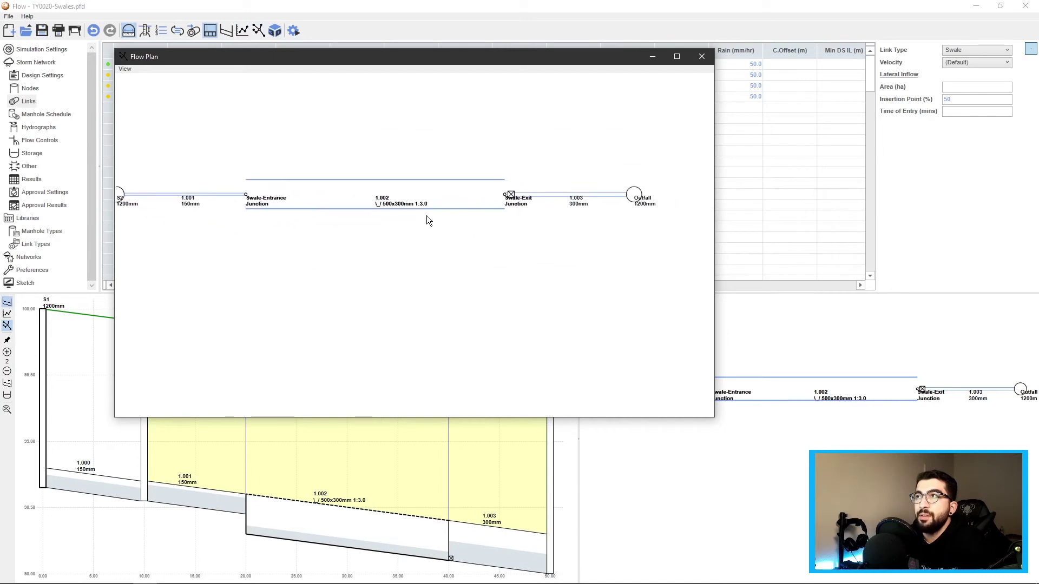
{"action": "scroll", "coordinate": [403, 216], "scroll_direction": "down", "scroll_amount": 1}
{"action": "left_click", "coordinate": [651, 58]}
{"action": "left_click", "coordinate": [275, 30]}
{"action": "scroll", "coordinate": [521, 334], "scroll_direction": "up", "scroll_amount": 3}
{"action": "scroll", "coordinate": [568, 345], "scroll_direction": "down", "scroll_amount": 3}
{"action": "mouse_move", "coordinate": [529, 320]}
{"action": "left_mouse_down"}
{"action": "mouse_move", "coordinate": [505, 303]}
{"action": "mouse_move", "coordinate": [567, 333]}
{"action": "mouse_move", "coordinate": [515, 331]}
{"action": "left_mouse_up"}
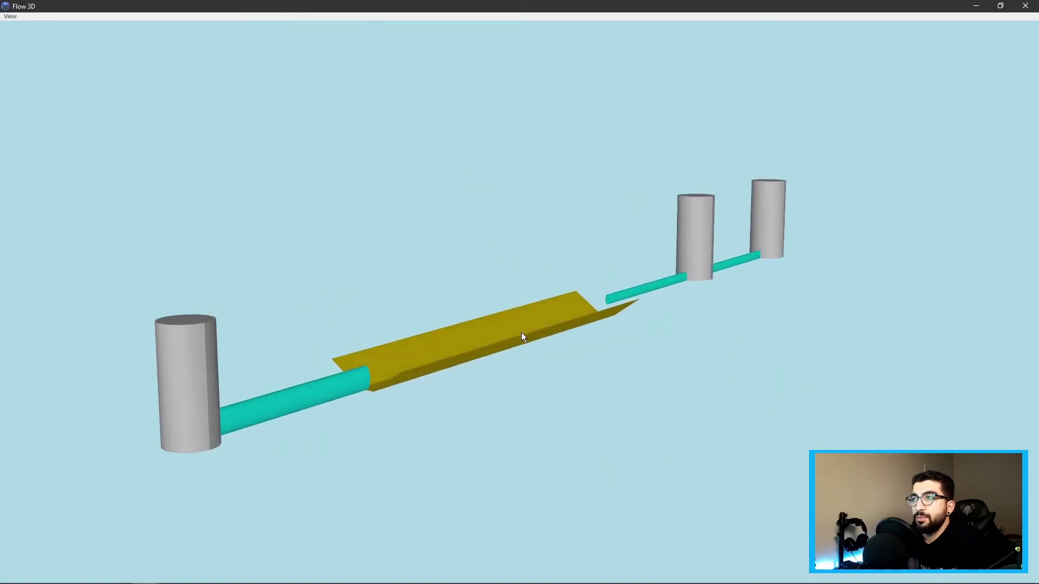
- Close the 3D view and change link 1.002's Dia from 300 to 500
{"action": "left_click", "coordinate": [1025, 6]}
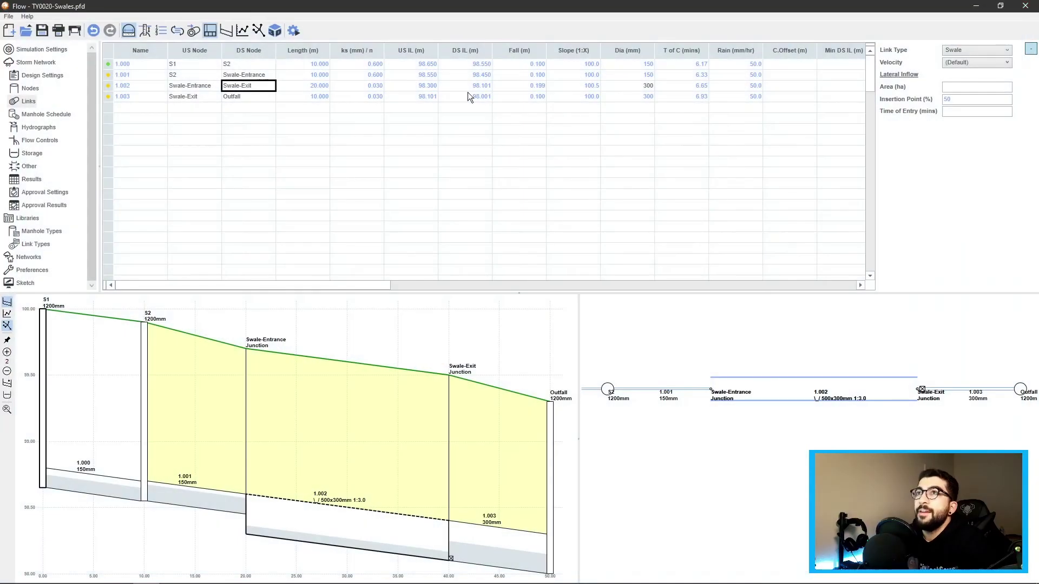
{"action": "left_click", "coordinate": [621, 87]}
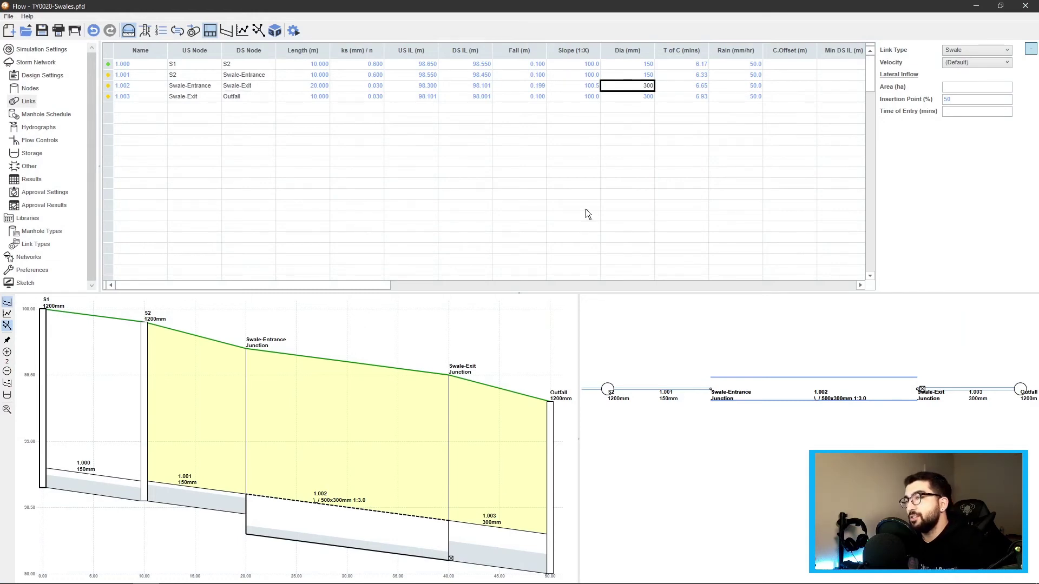
{"action": "type", "text": "50"}
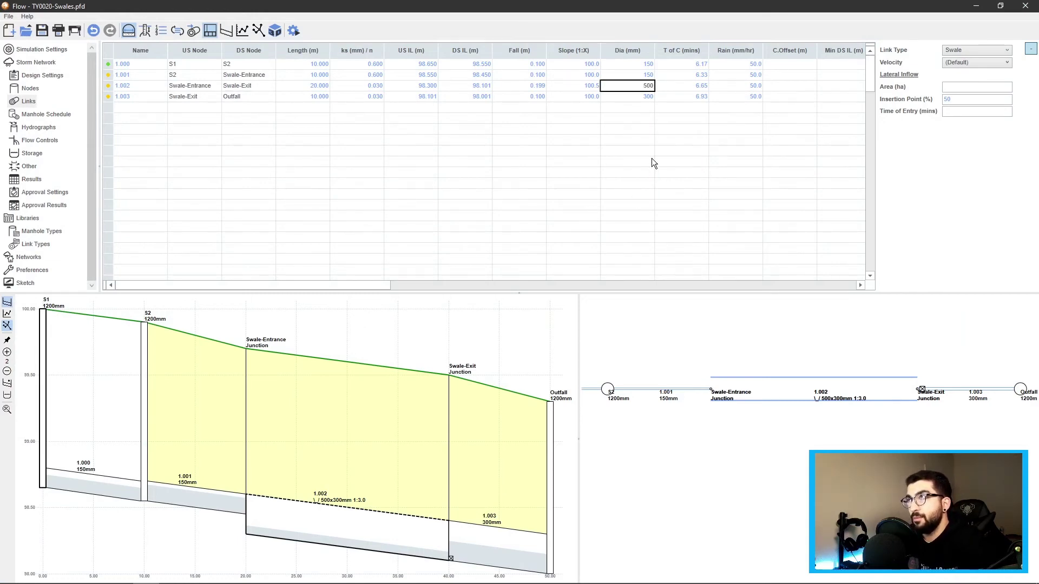
{"action": "type", "text": "0"}
{"action": "key", "text": "Down"}
{"action": "key", "text": "Down"}
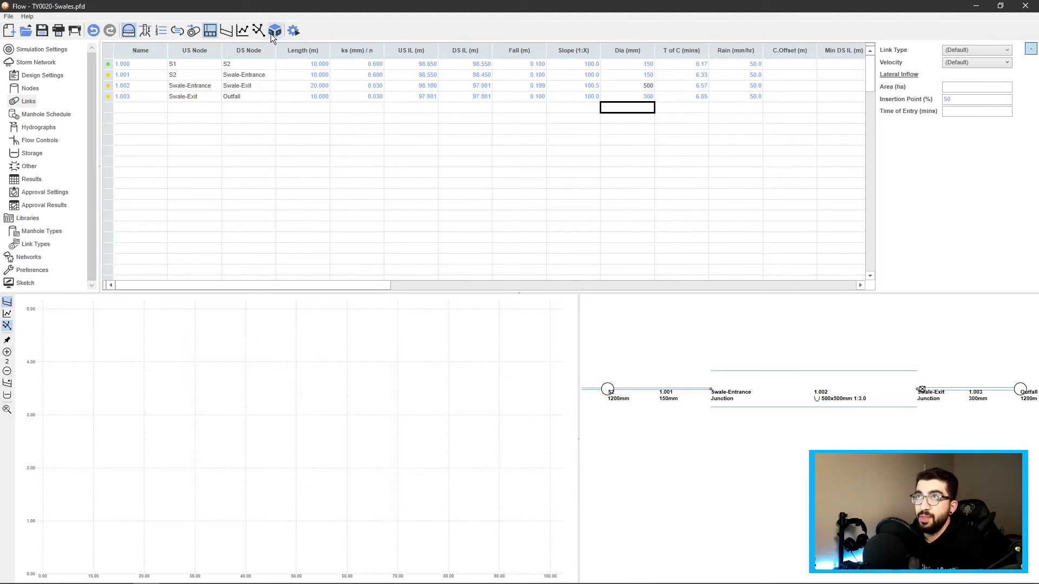
- Open Flow 3D, orbit to the swale, and tile it beside the main window
{"action": "left_click", "coordinate": [274, 31]}
{"action": "left_click_drag", "start_coordinate": [388, 371], "coordinate": [422, 369]}
{"action": "left_click_drag", "start_coordinate": [489, 2], "coordinate": [1036, 94]}
{"action": "left_click", "coordinate": [311, 166]}
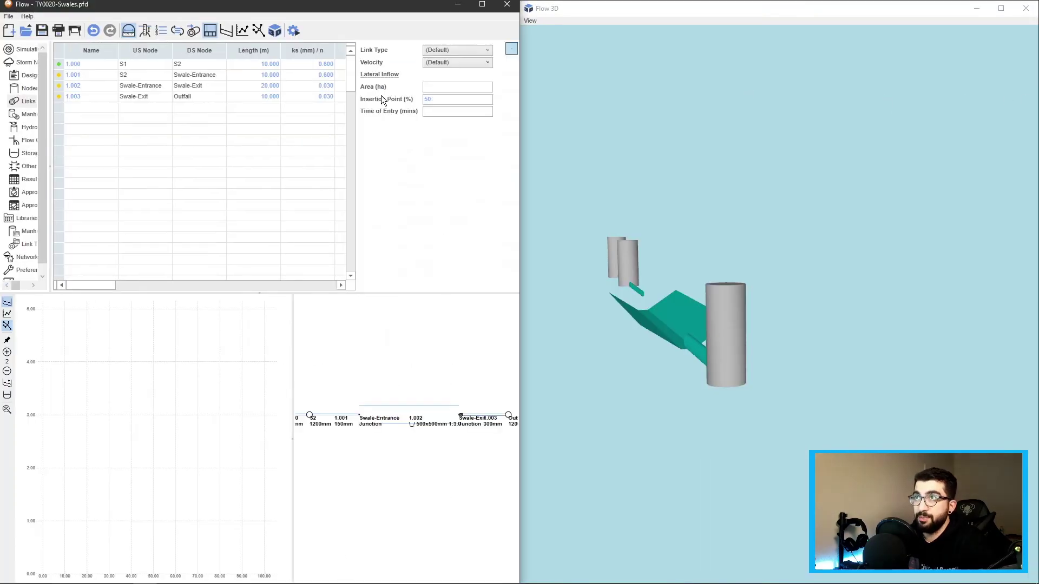
{"action": "left_click_drag", "start_coordinate": [106, 287], "coordinate": [168, 289]}
- Increase link 1.002's depth to 1000 mm
{"action": "left_click", "coordinate": [259, 84]}
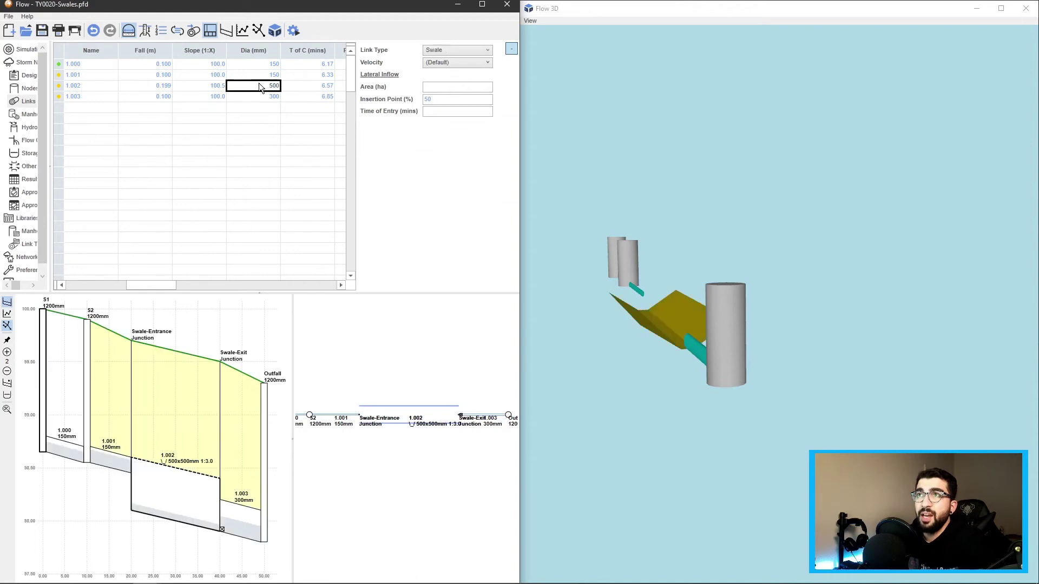
{"action": "type", "text": "1000"}
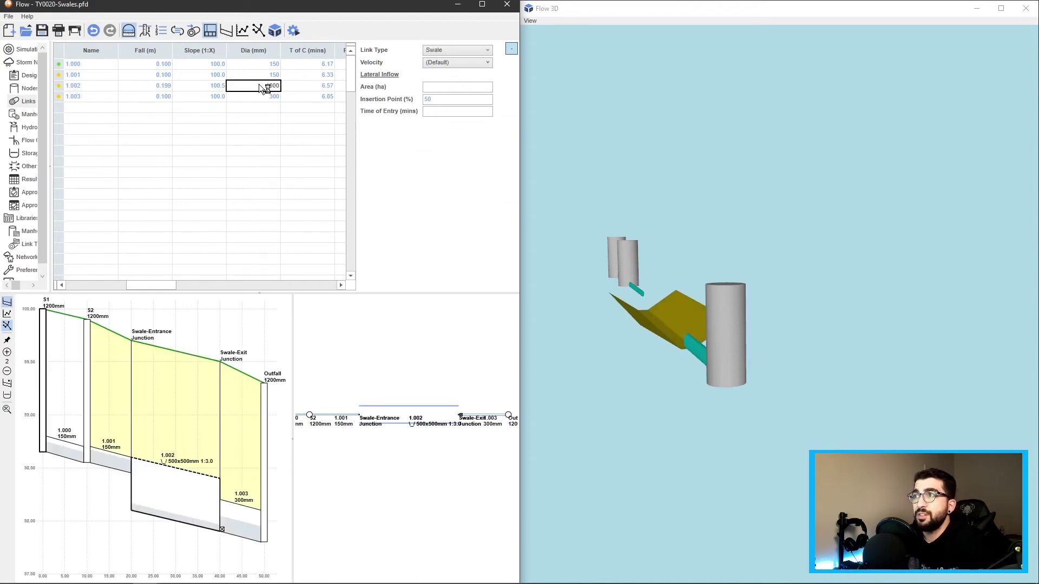
{"action": "left_click", "coordinate": [272, 107]}
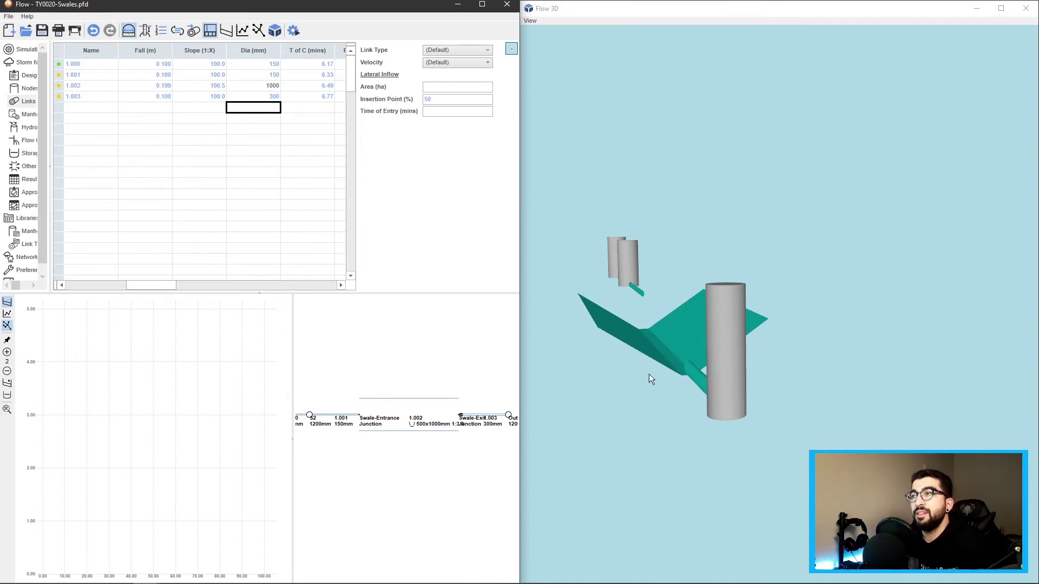
- Change the Swale link type's width from 500 to 1000 mm in the Link Types library
{"action": "left_click", "coordinate": [272, 86]}
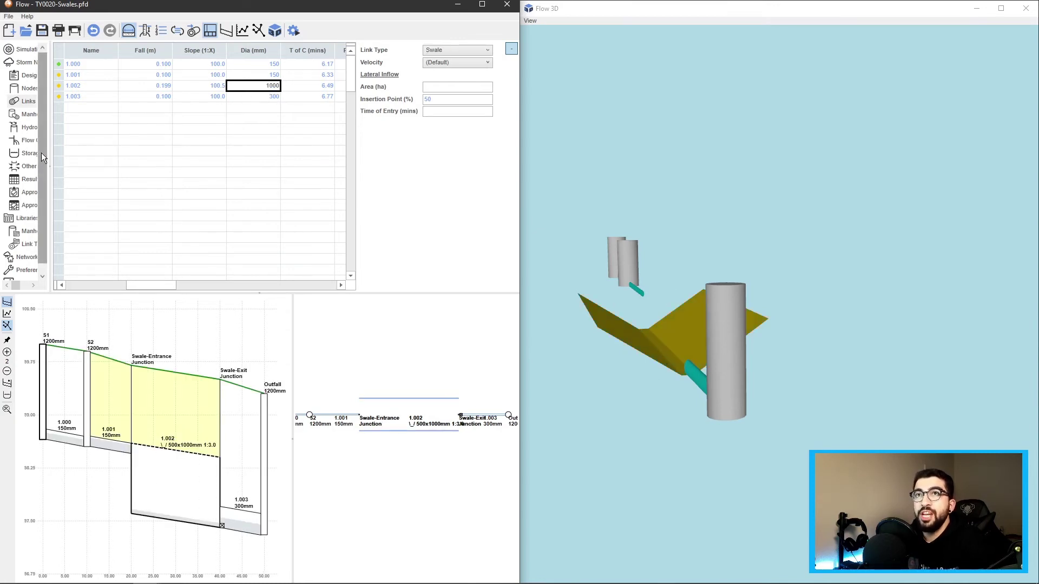
{"action": "left_click_drag", "start_coordinate": [50, 156], "coordinate": [135, 157]}
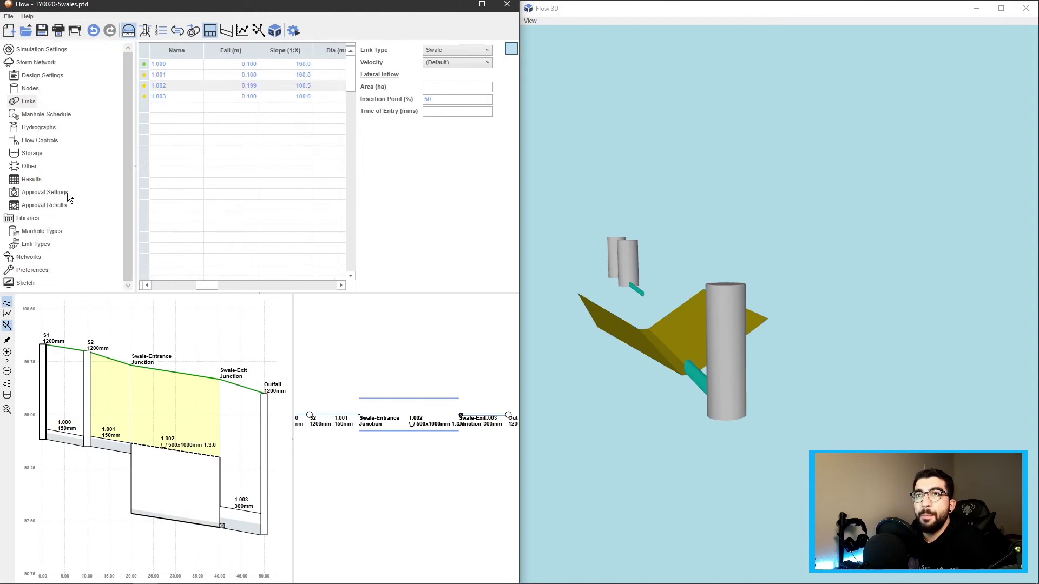
{"action": "left_click", "coordinate": [35, 246]}
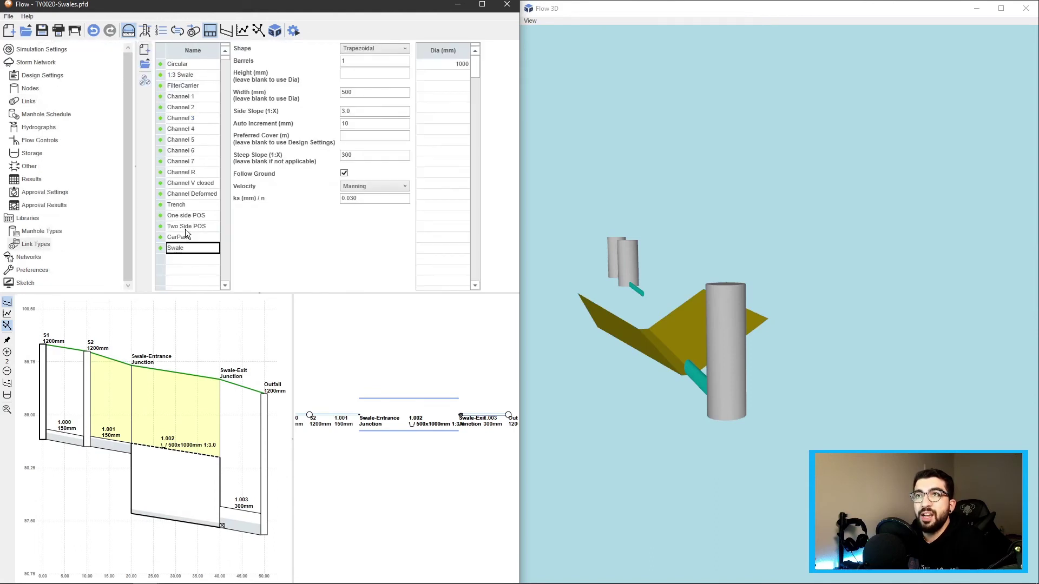
{"action": "double_click", "coordinate": [364, 93]}
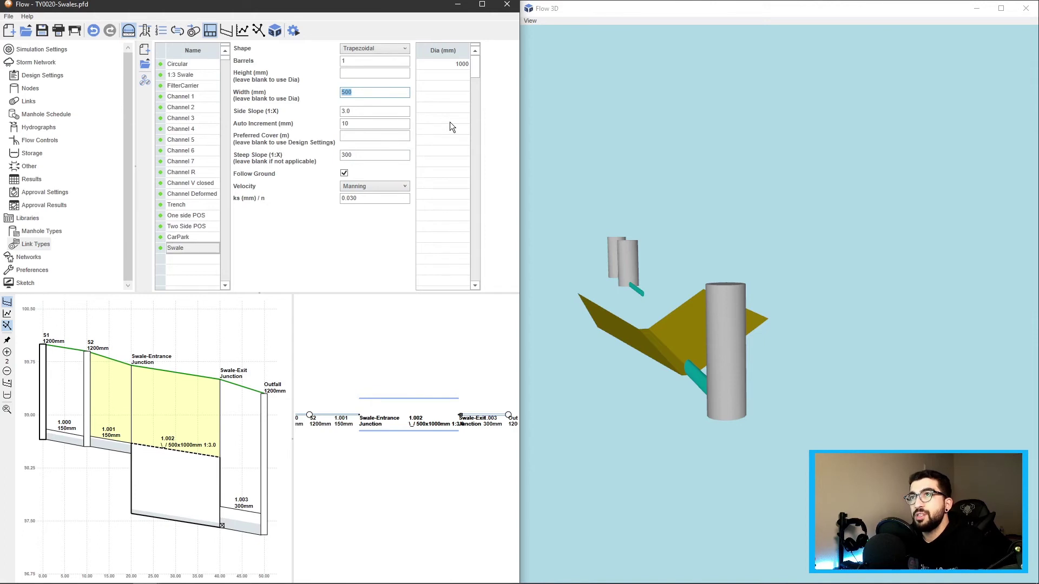
{"action": "type", "text": "1000"}
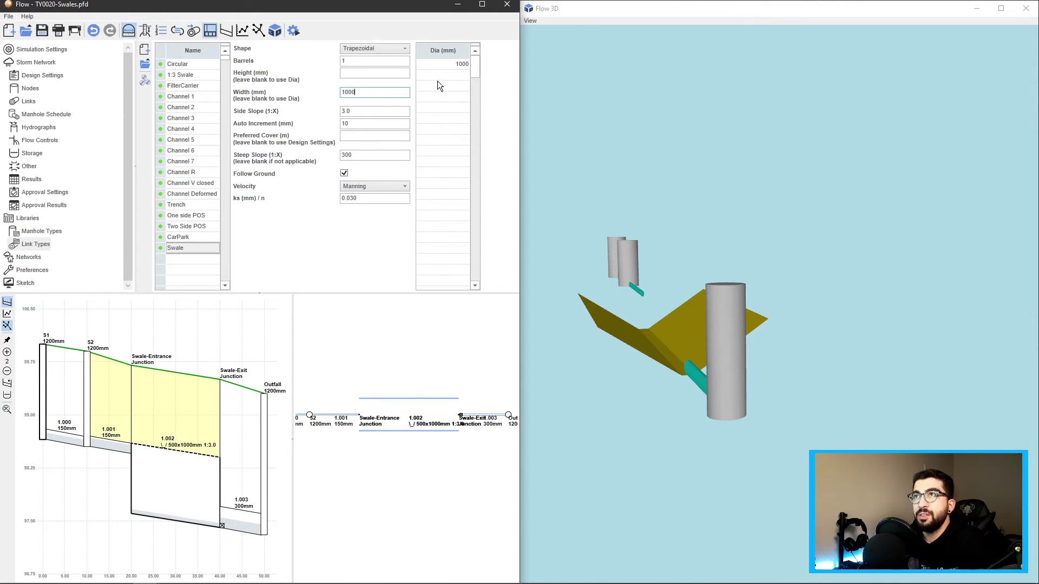
{"action": "left_click", "coordinate": [439, 76]}
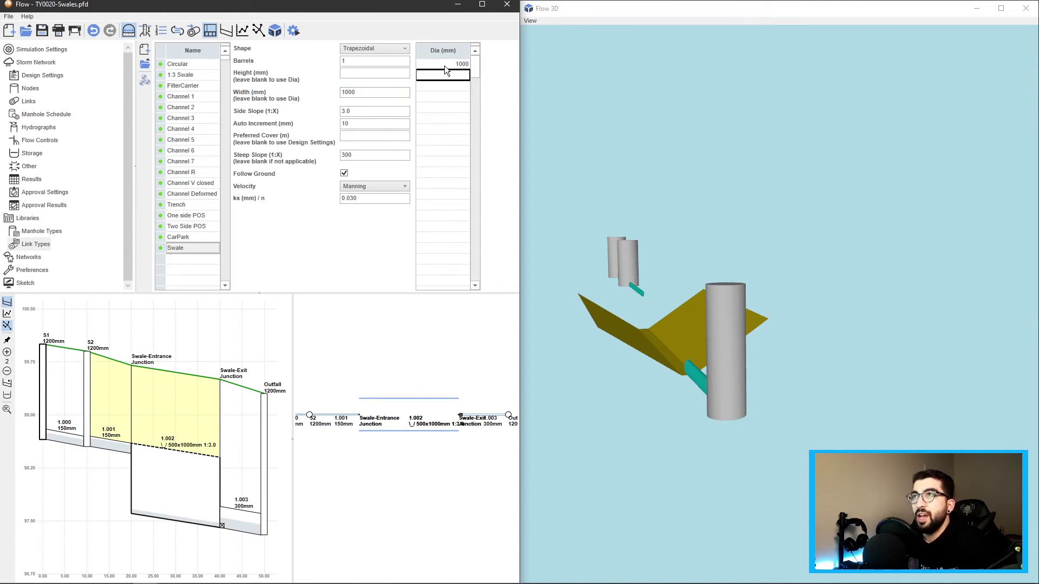
- Increase the Swale width again to 2000 mm and apply it
{"action": "left_click", "coordinate": [174, 195]}
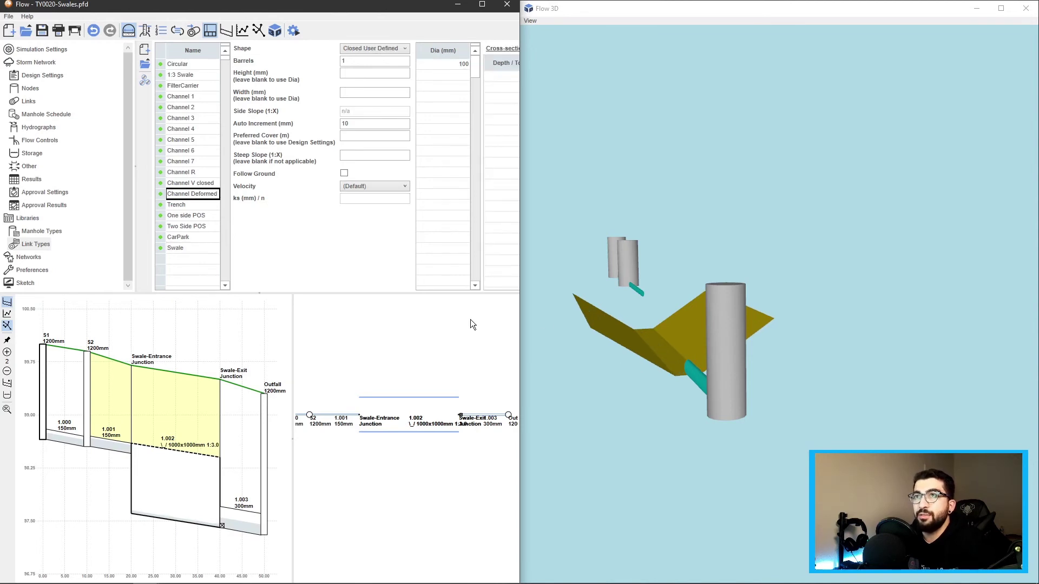
{"action": "left_click", "coordinate": [186, 249]}
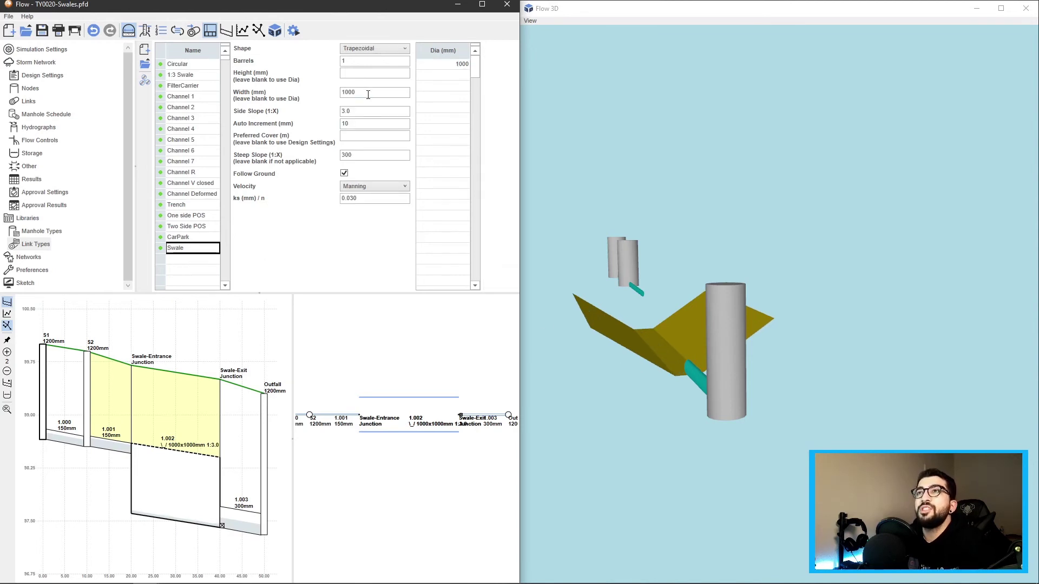
{"action": "double_click", "coordinate": [368, 95]}
{"action": "type", "text": "2000"}
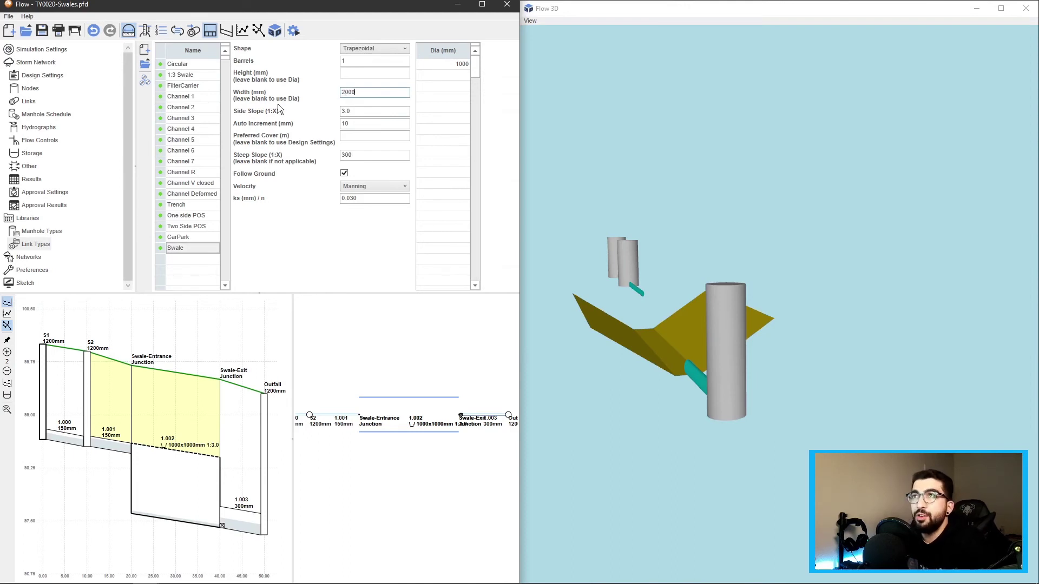
{"action": "left_click", "coordinate": [189, 174]}
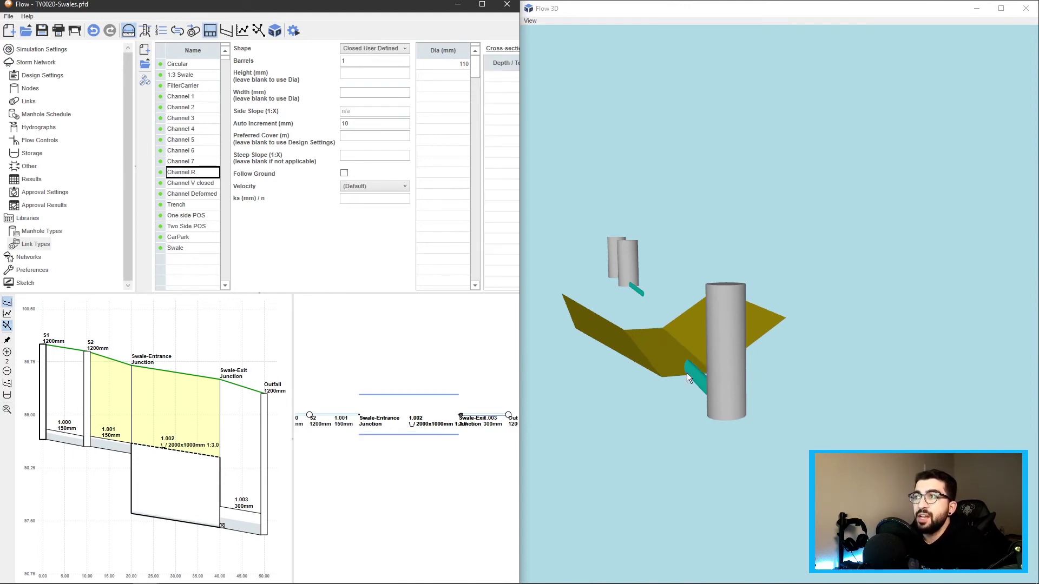
{"action": "scroll", "coordinate": [631, 371], "scroll_direction": "up", "scroll_amount": 5}
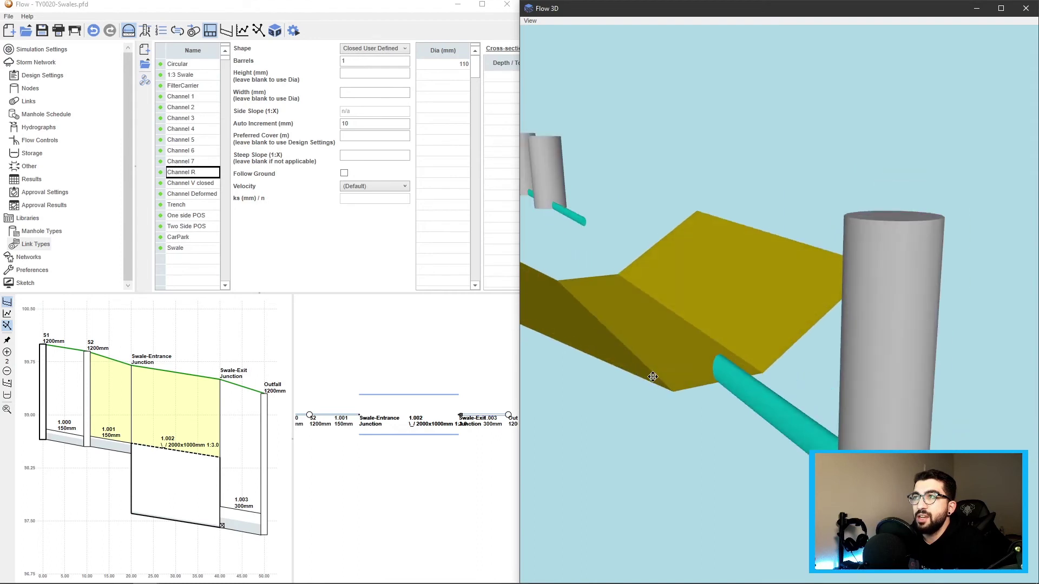
- Set link 1.002's Dia to 500 mm in the Links table and orbit the 3D swale
{"action": "left_click", "coordinate": [29, 103]}
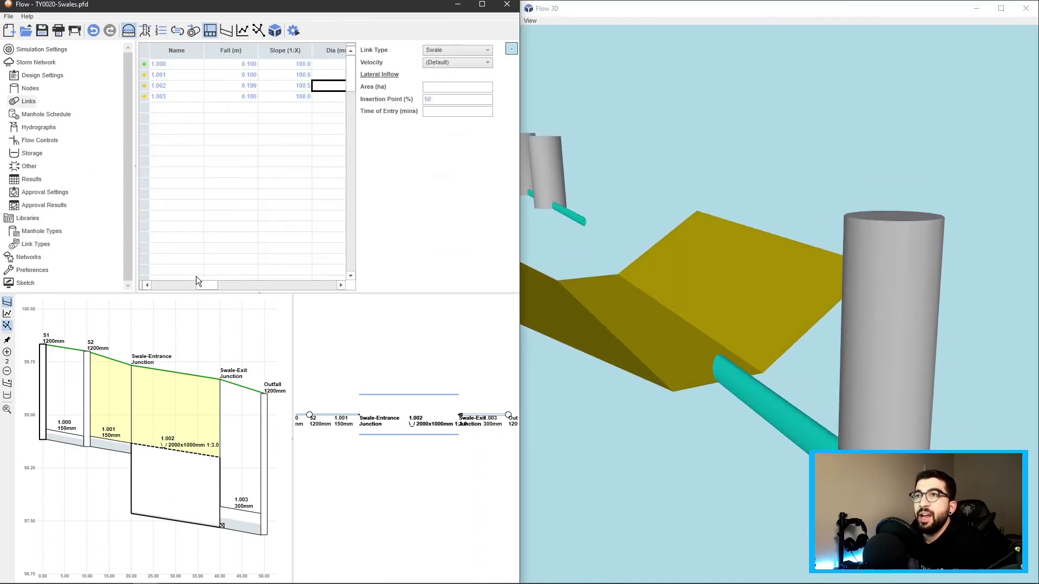
{"action": "left_click_drag", "start_coordinate": [208, 287], "coordinate": [216, 285]}
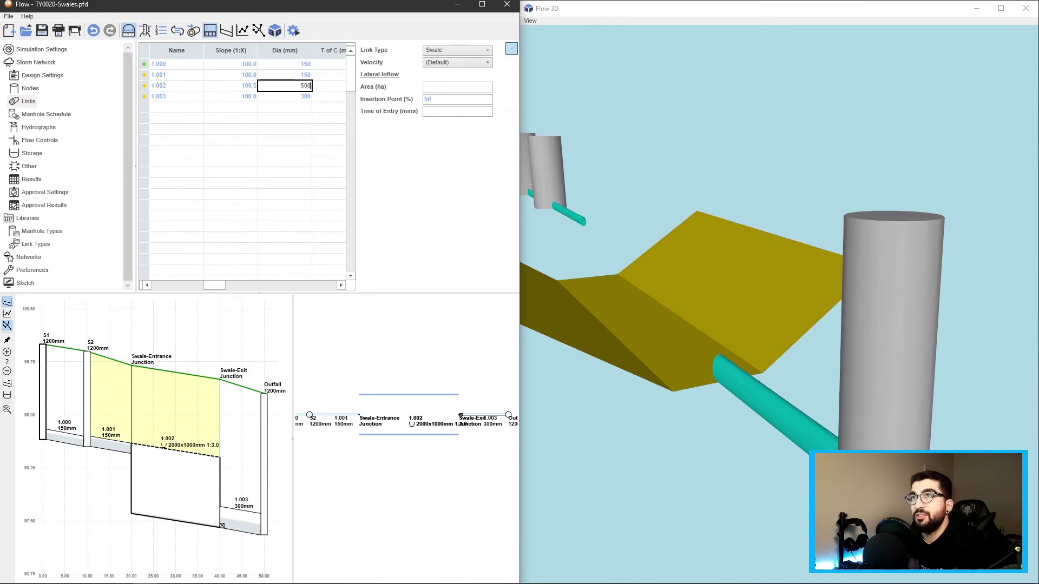
{"action": "left_click", "coordinate": [295, 98]}
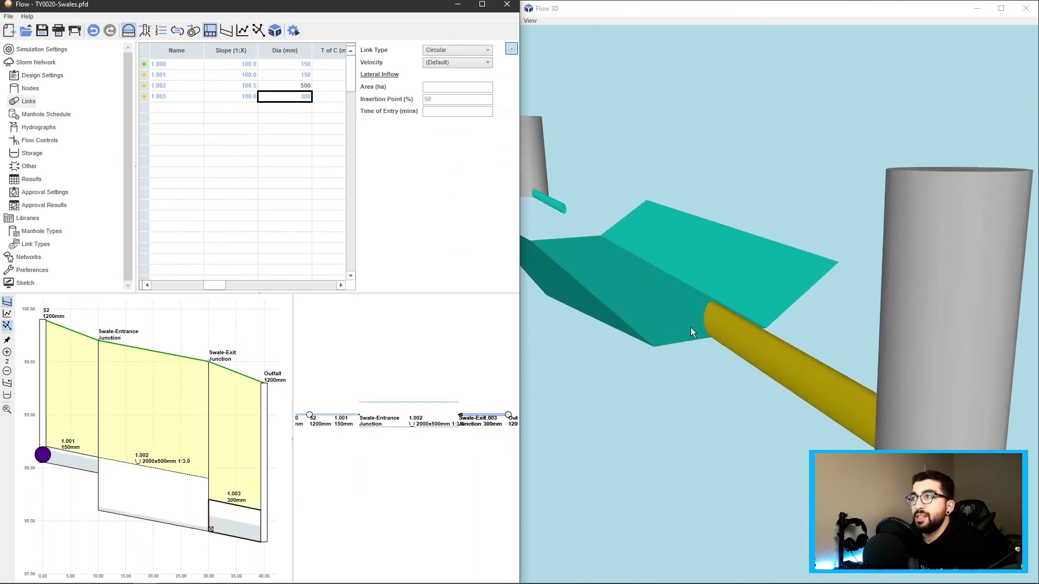
{"action": "scroll", "coordinate": [687, 330], "scroll_direction": "down", "scroll_amount": 5}
{"action": "left_click_drag", "start_coordinate": [696, 327], "coordinate": [748, 322]}
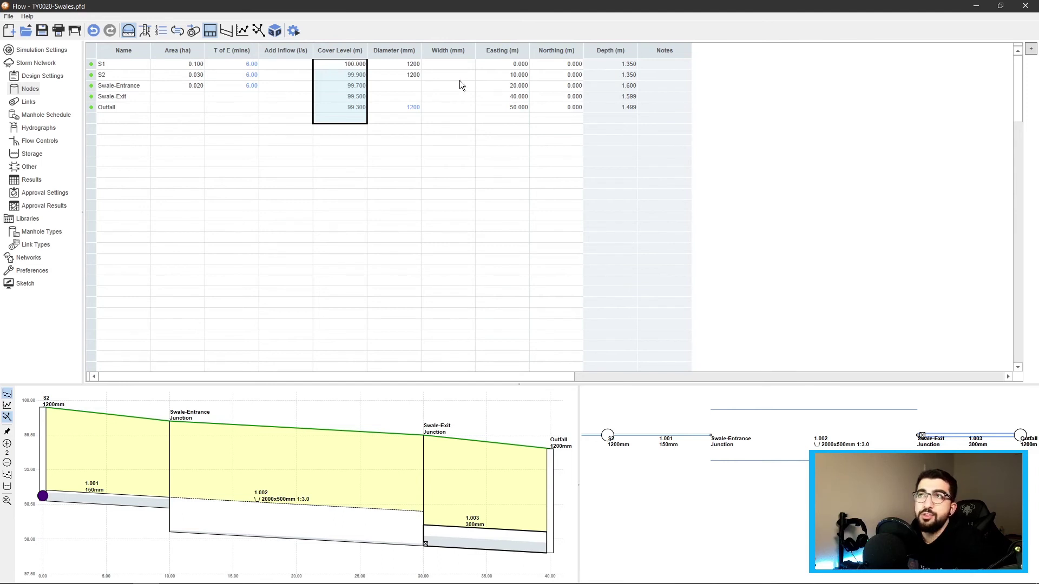
- Delete the Swale row from the Link Types library
{"action": "left_click", "coordinate": [30, 246]}
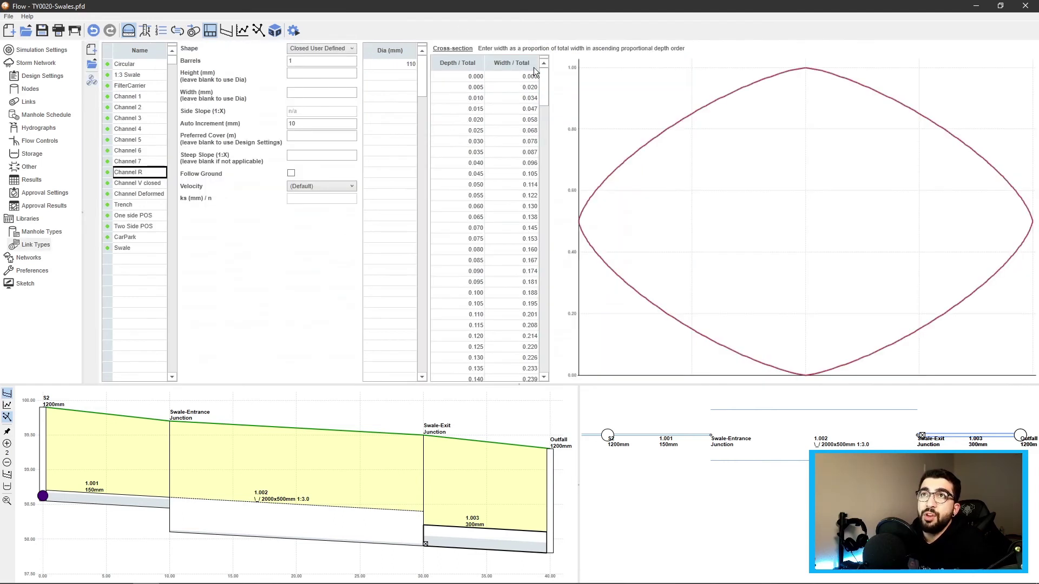
{"action": "left_click", "coordinate": [139, 245]}
{"action": "right_click", "coordinate": [138, 245]}
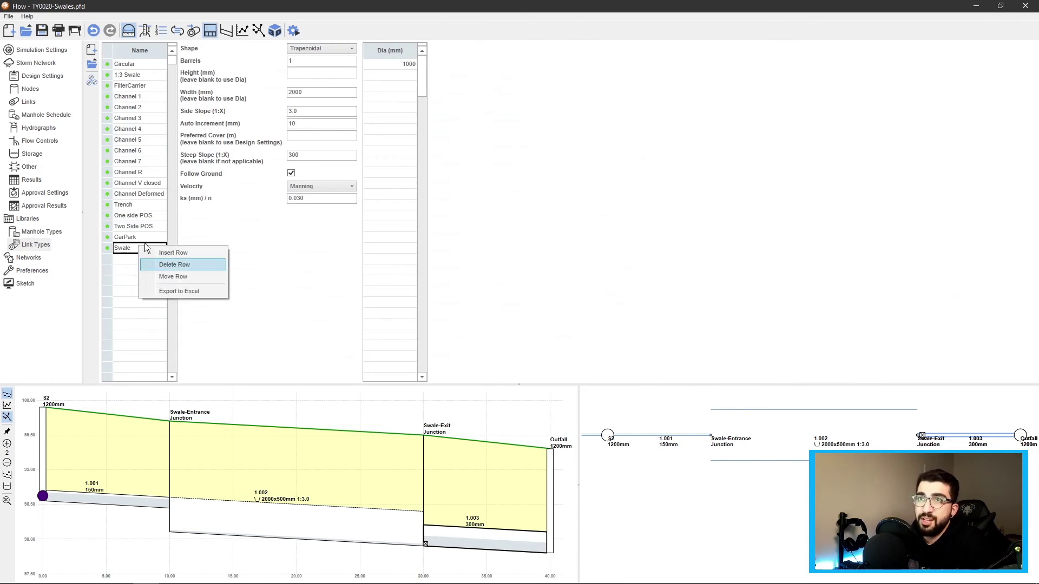
{"action": "key", "text": "Return"}
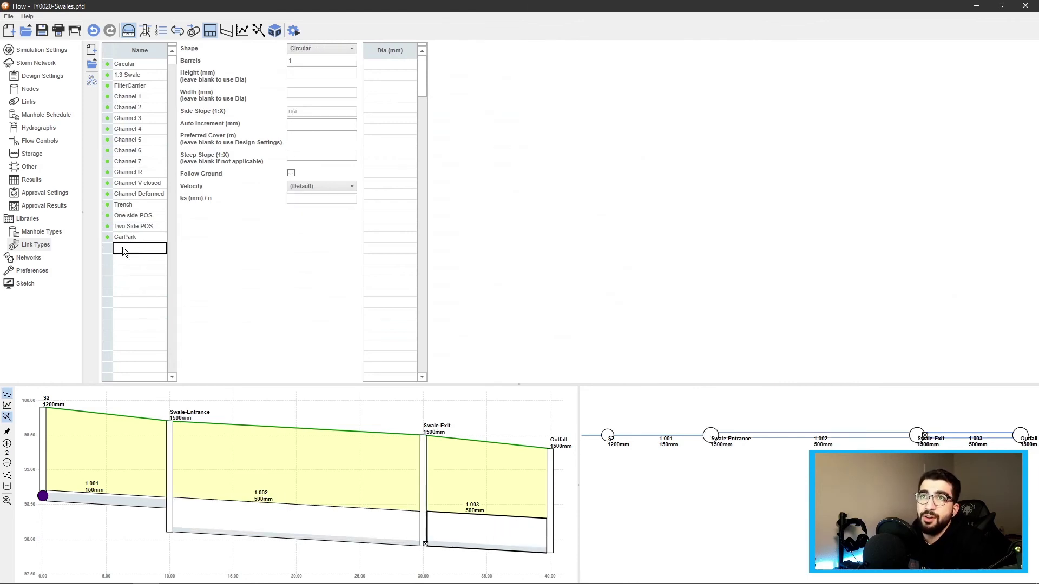
- Select the 1:3 Swale link type and inspect its Preferred Cover and Auto Increment fields
{"action": "left_click", "coordinate": [137, 74]}
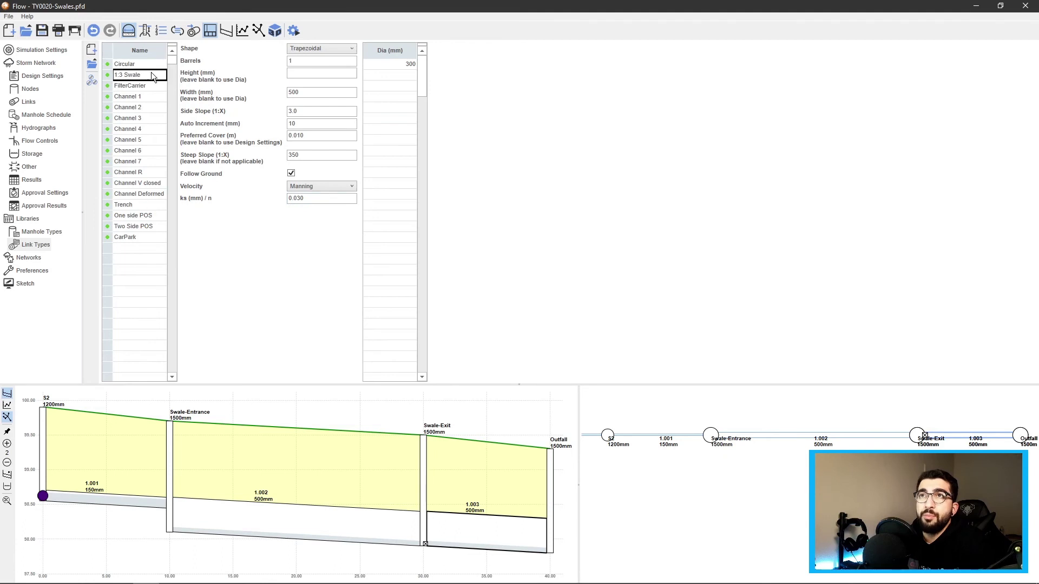
{"action": "double_click", "coordinate": [307, 136]}
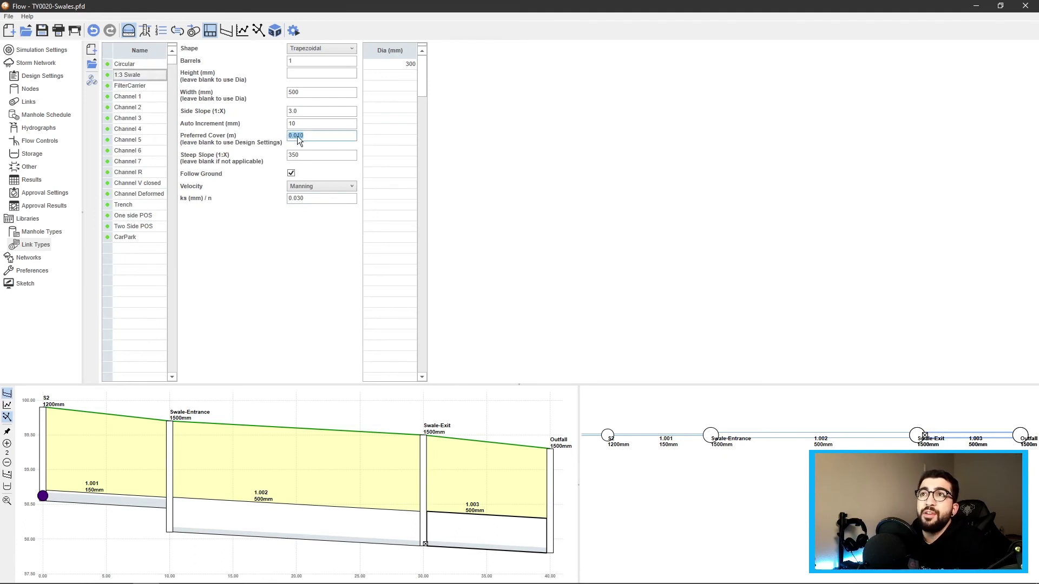
{"action": "left_click", "coordinate": [316, 138]}
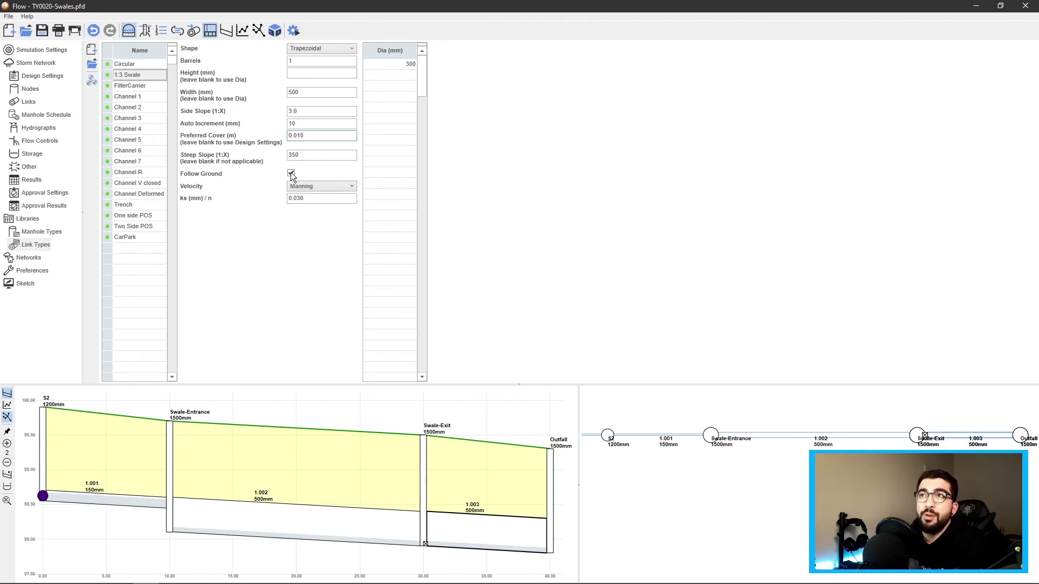
{"action": "left_click", "coordinate": [312, 124]}
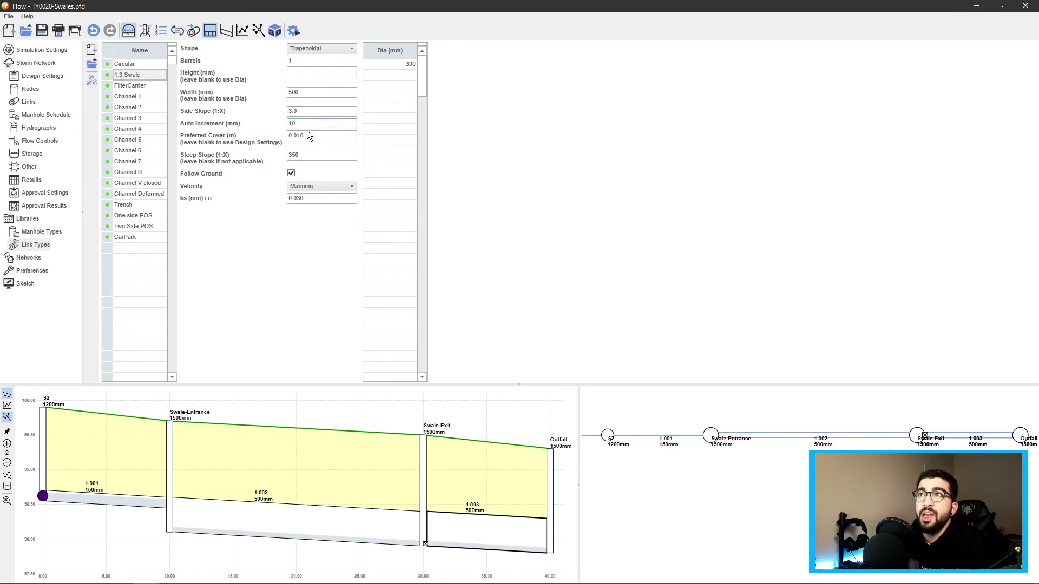